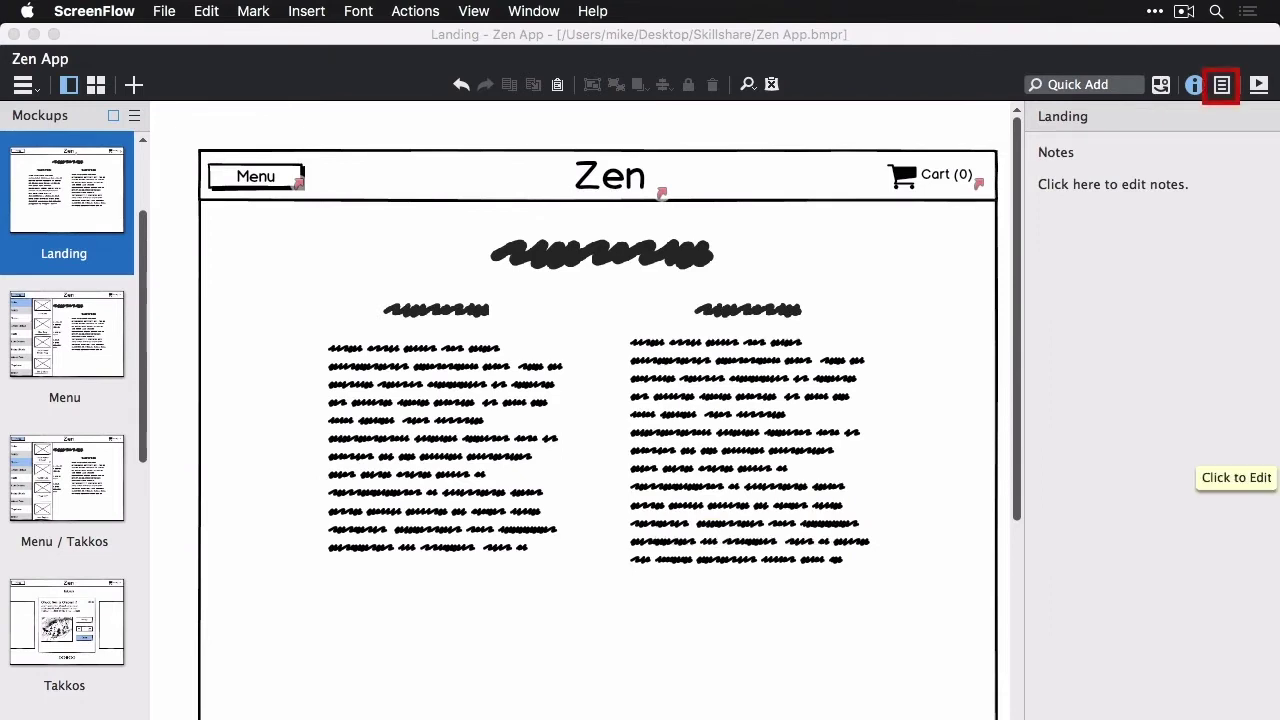
In Project Info, apply the Wireframe skin and Helvetica font to Zen App
click(1220, 100)
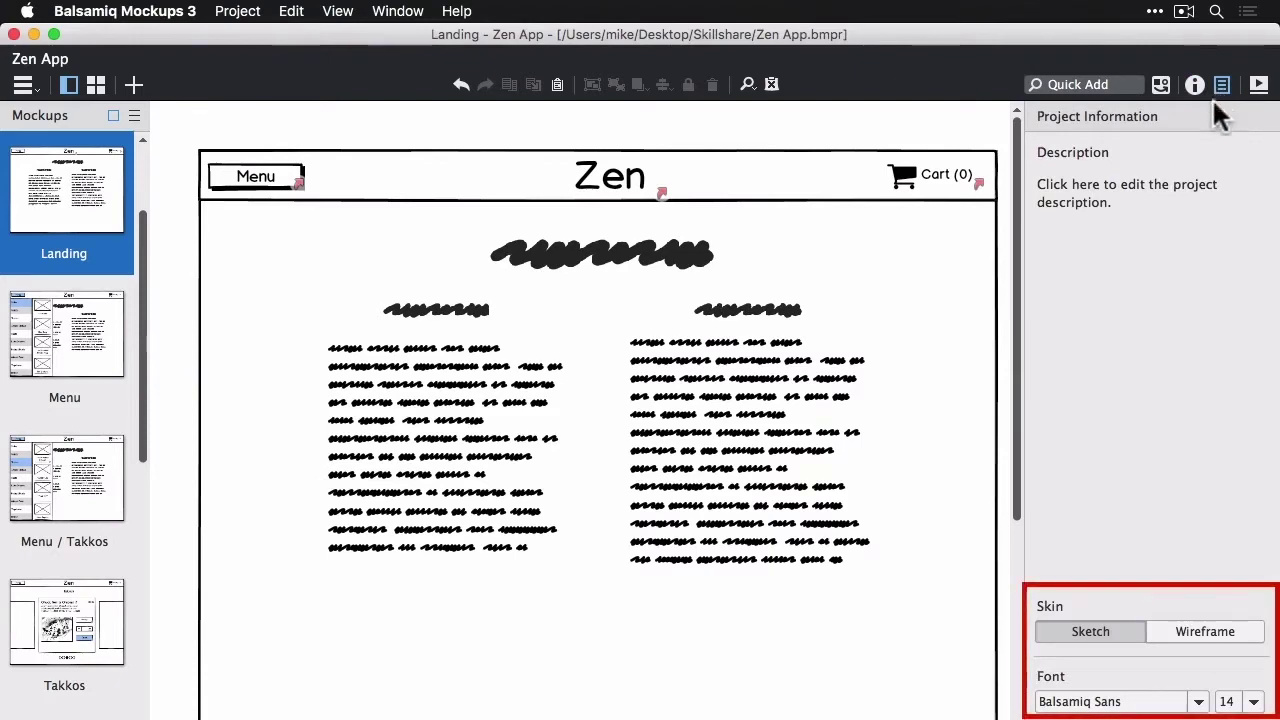
click(1216, 622)
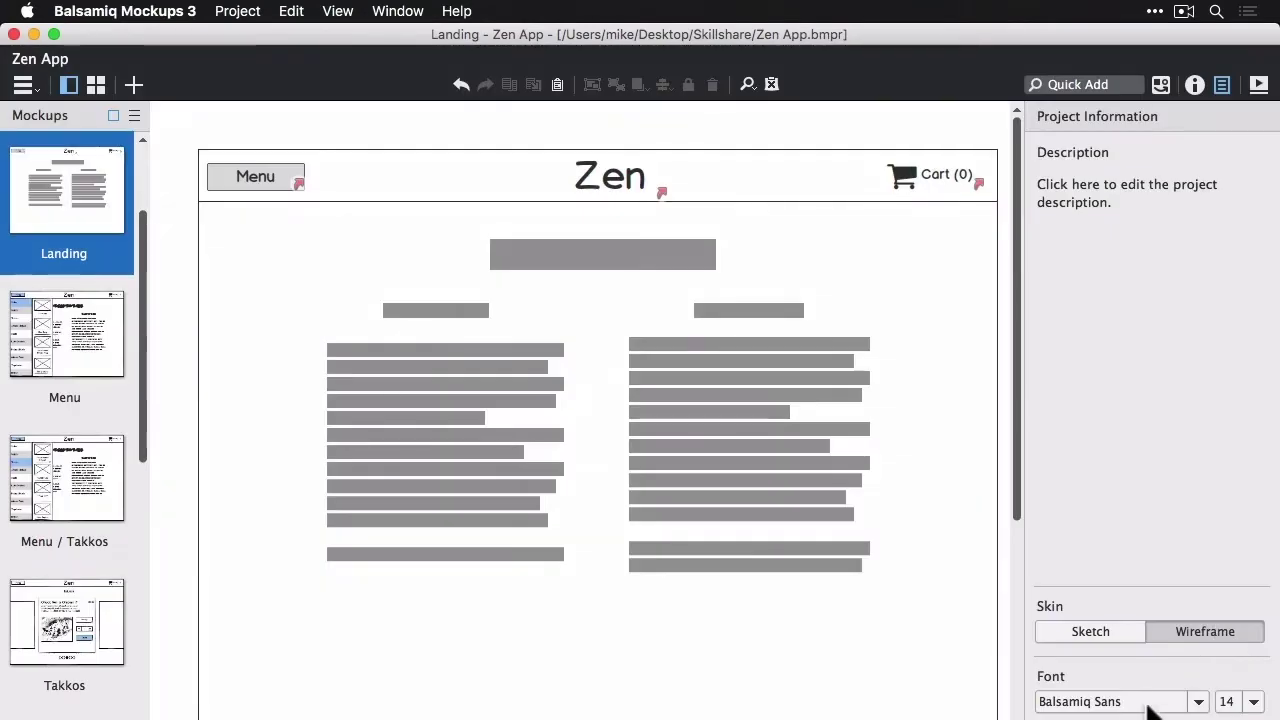
click(1138, 702)
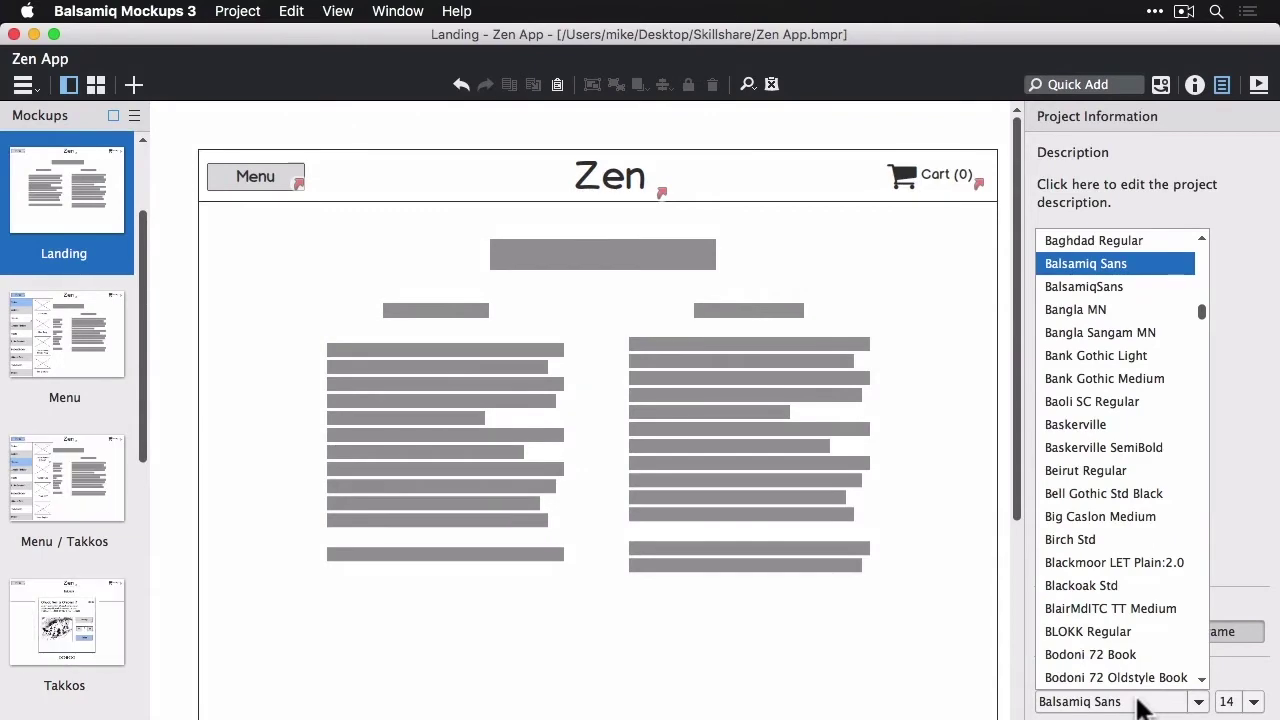
text(h)
click(1049, 488)
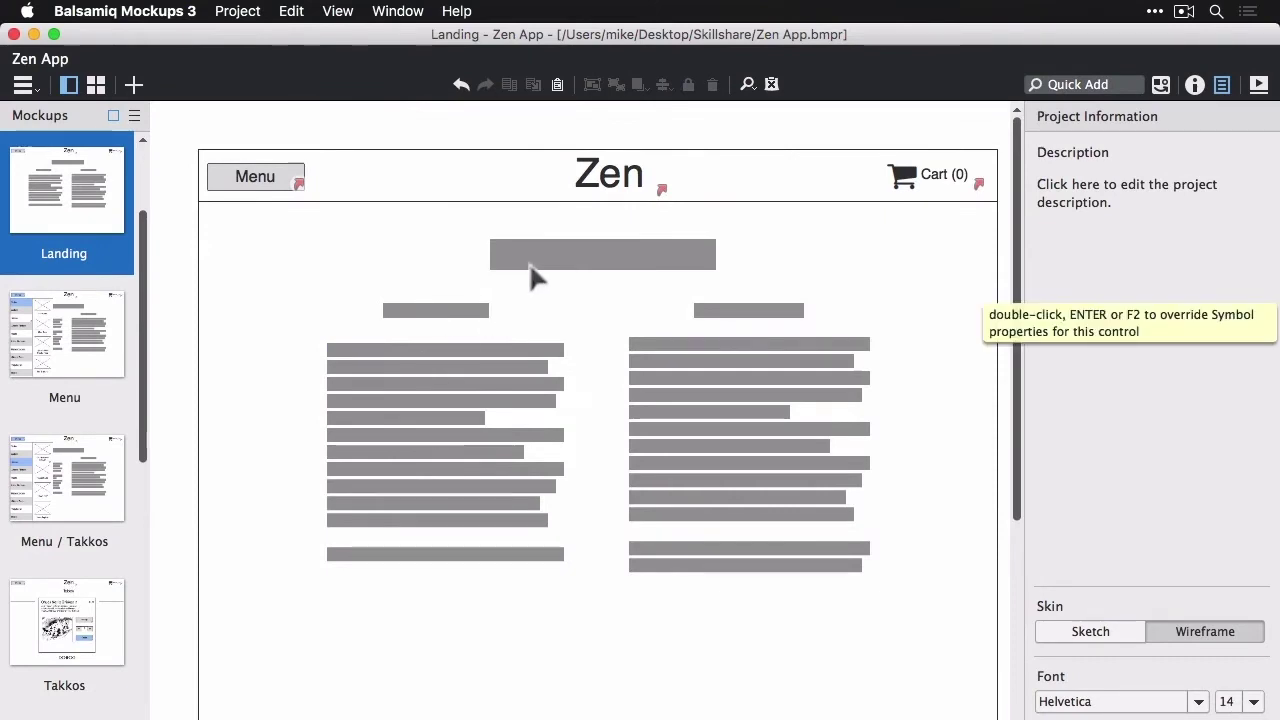
Turn the large top placeholder bar into a Subtitle reading 'Welcome'
click(570, 255)
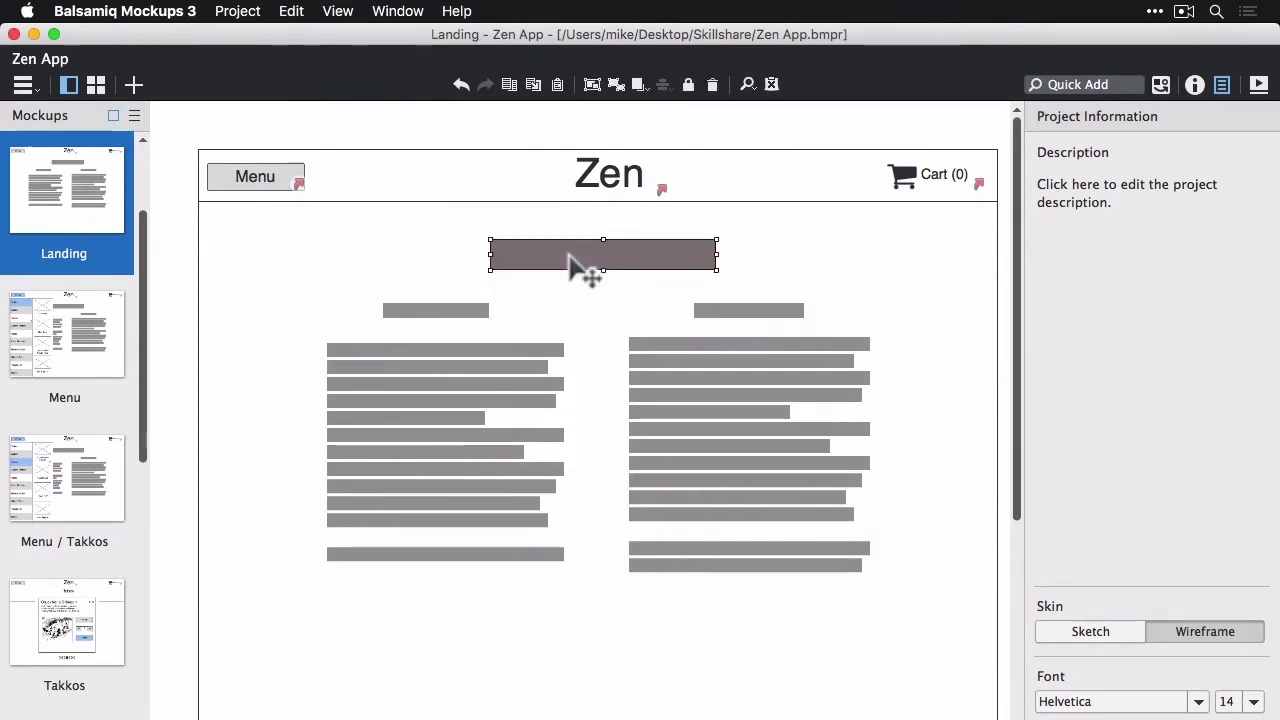
key(super+t)
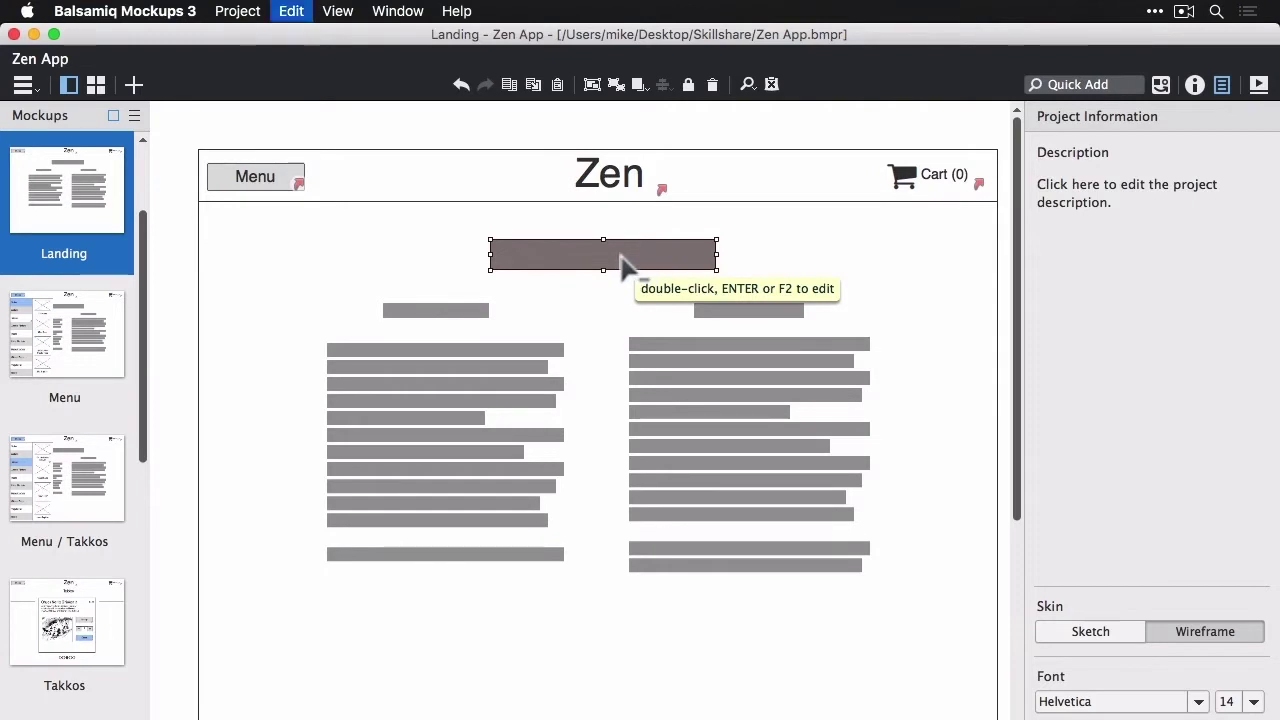
text(sub)
key(Return)
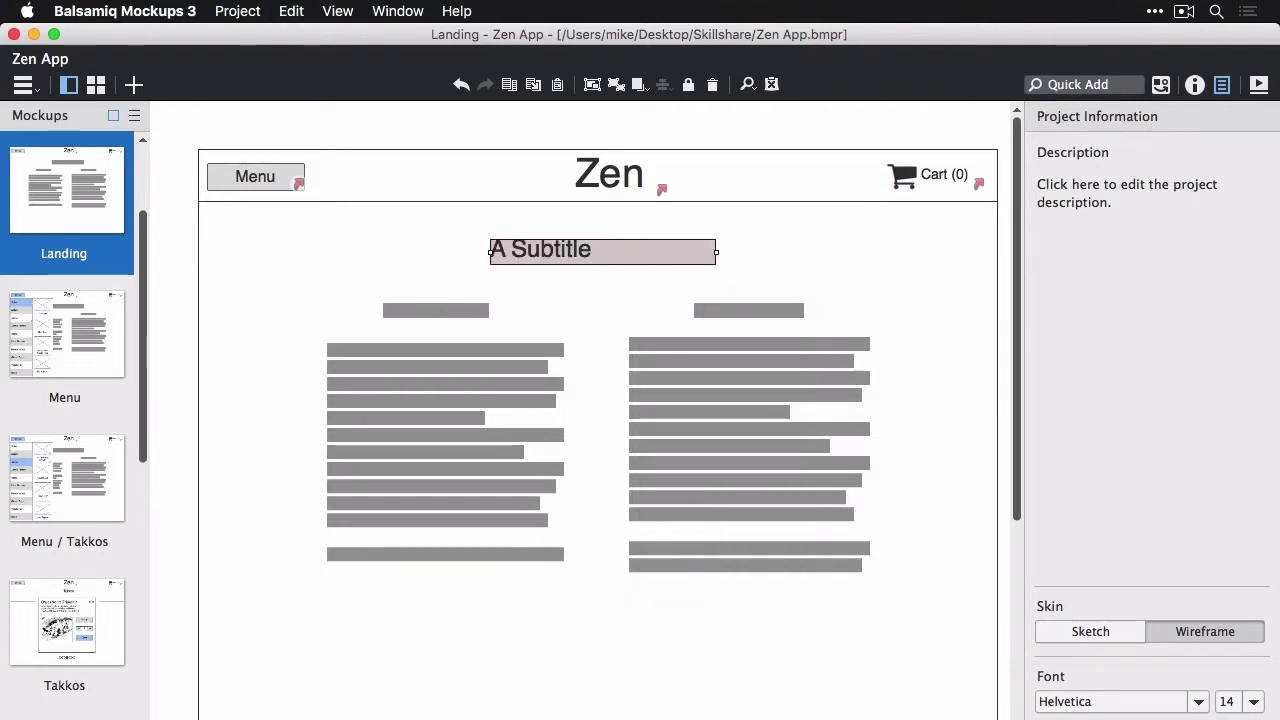
key(Return)
text(Welcome)
key(Return)
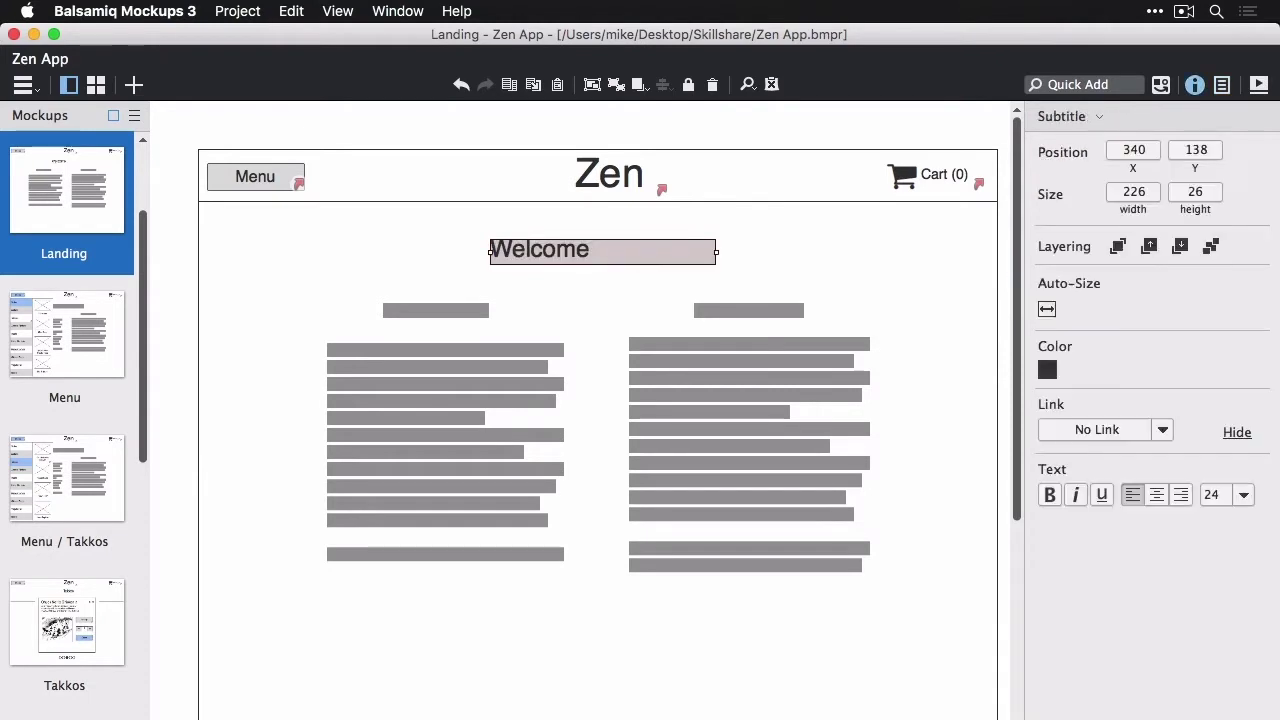
Turn the left column's heading bar into a Subtitle reading 'Ordering'
click(415, 312)
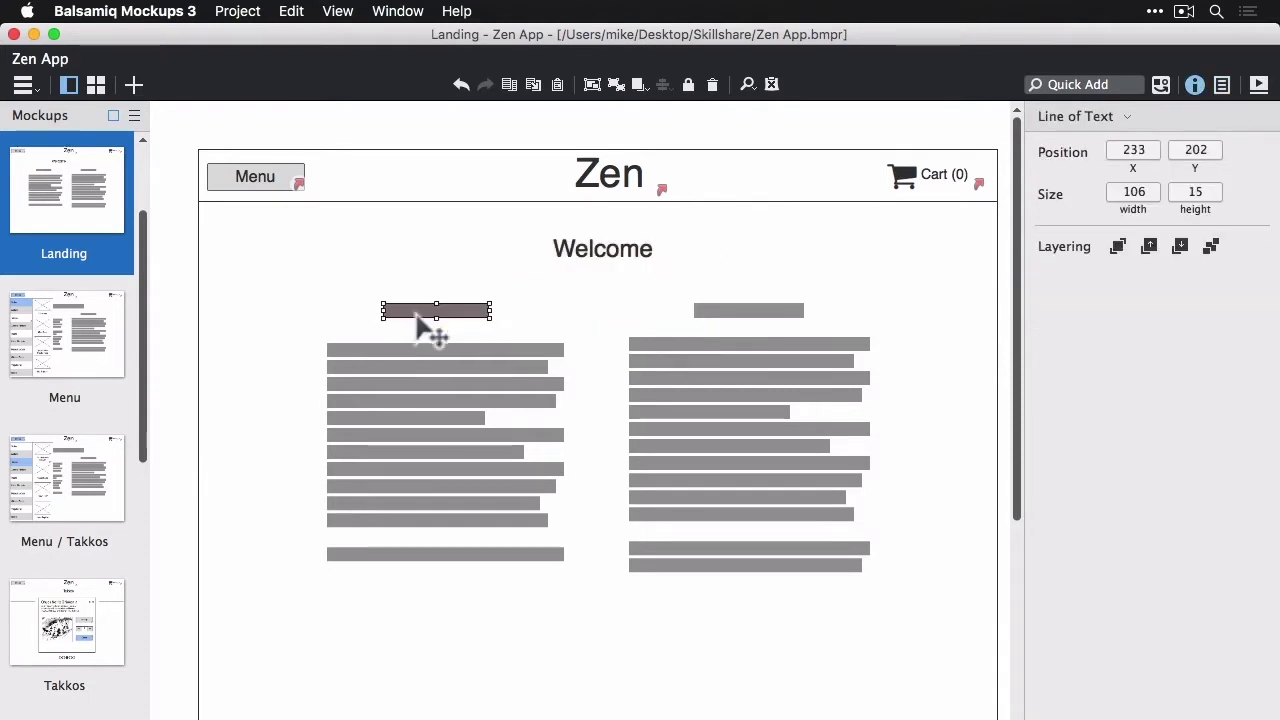
key(super+t)
text(sub)
key(Return)
key(Return)
text(Ordering)
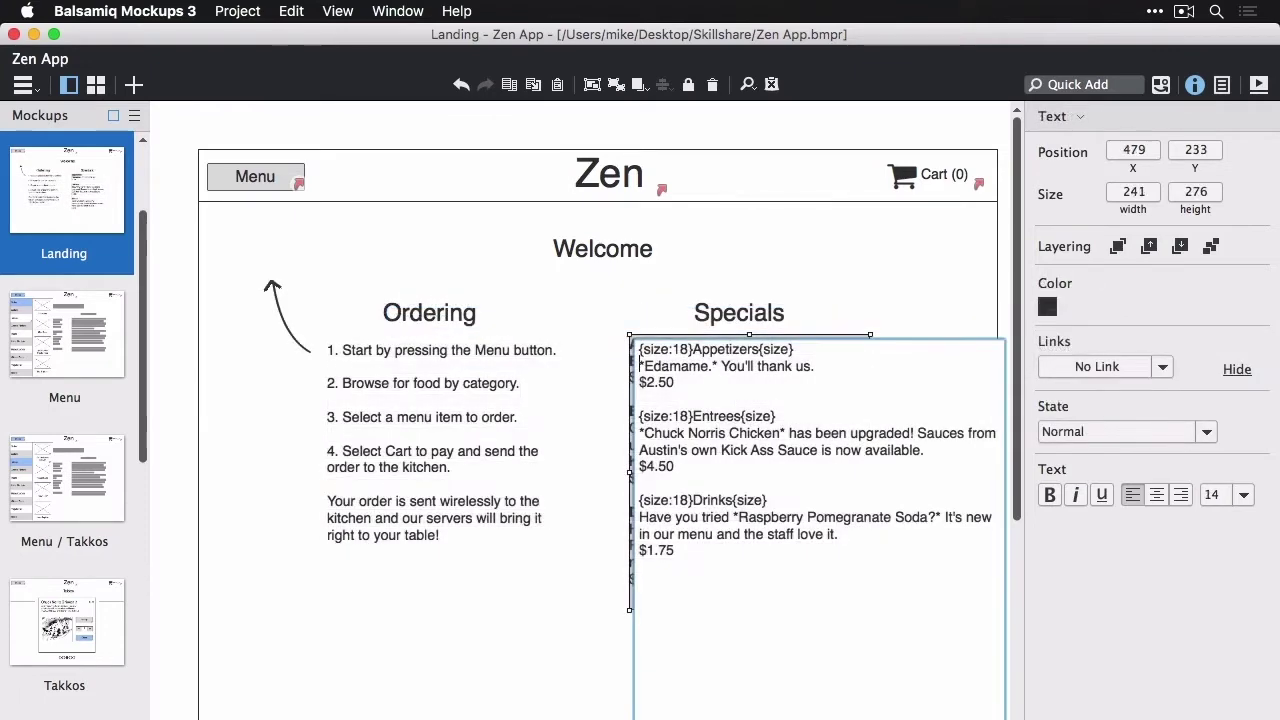
text([)
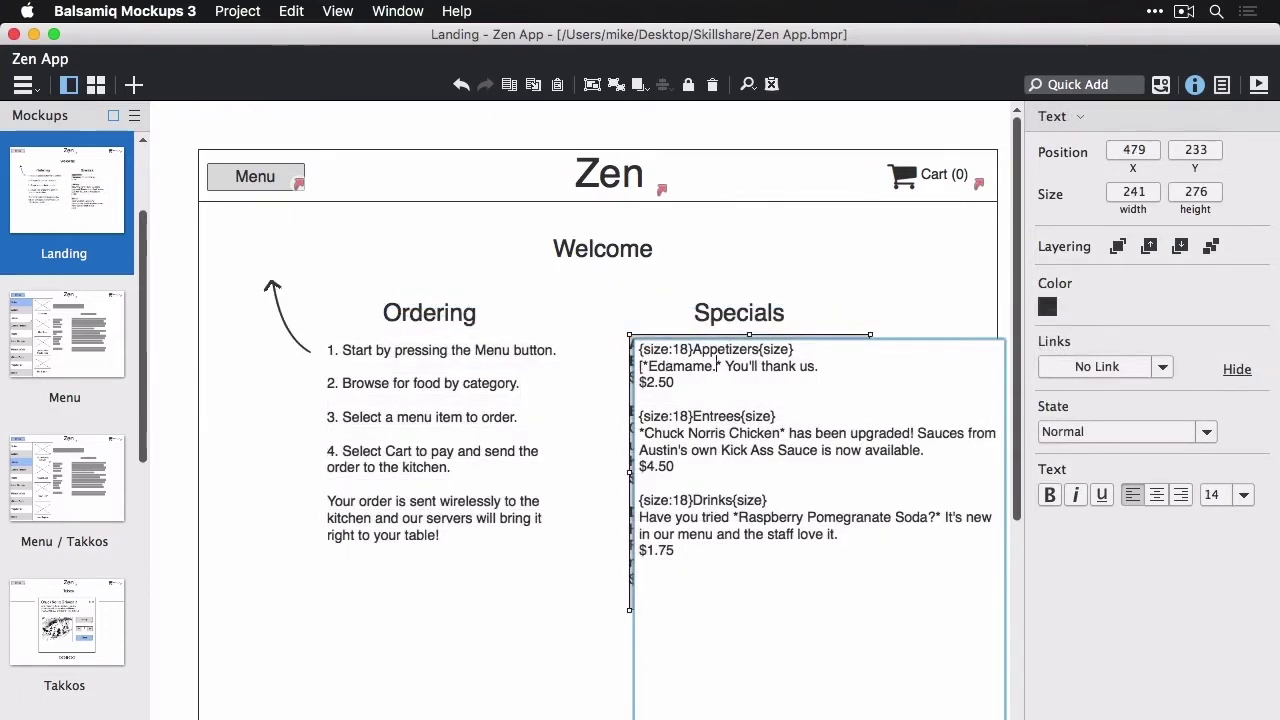
text(])
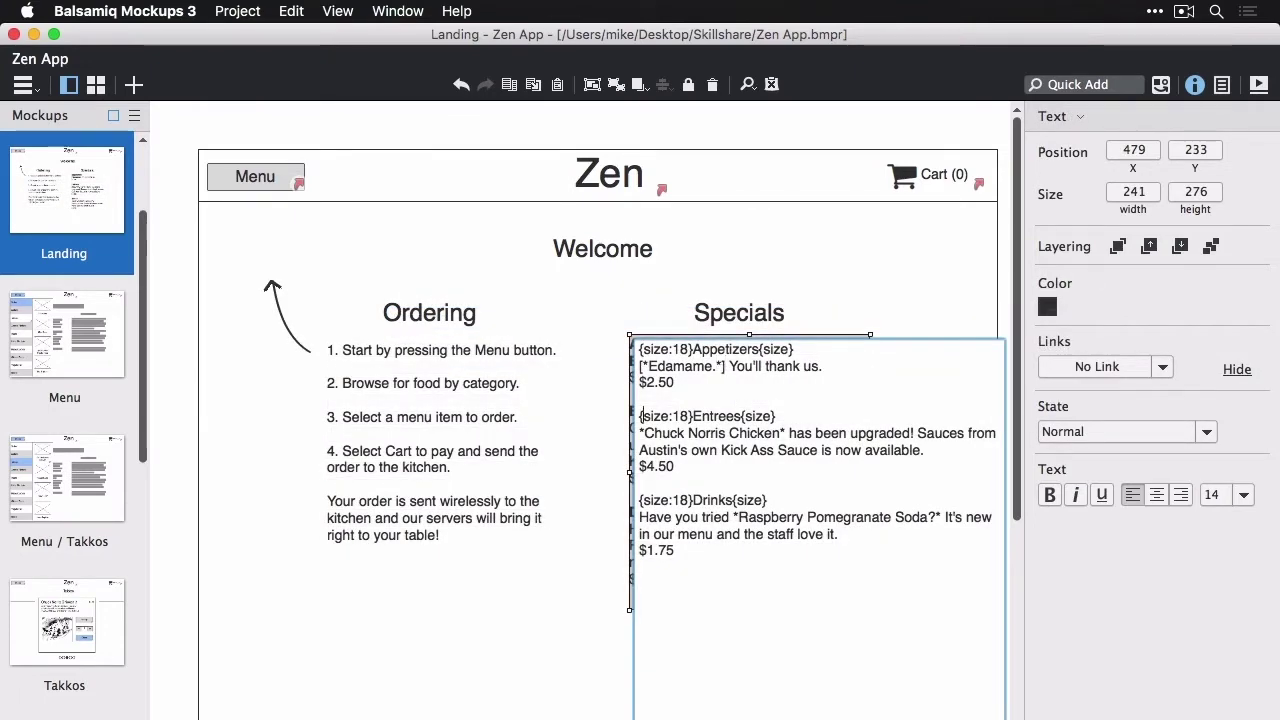
Wrap Chuck Norris Chicken and Raspberry Pomegranate Soda in square brackets as links
key(Left)
text([)
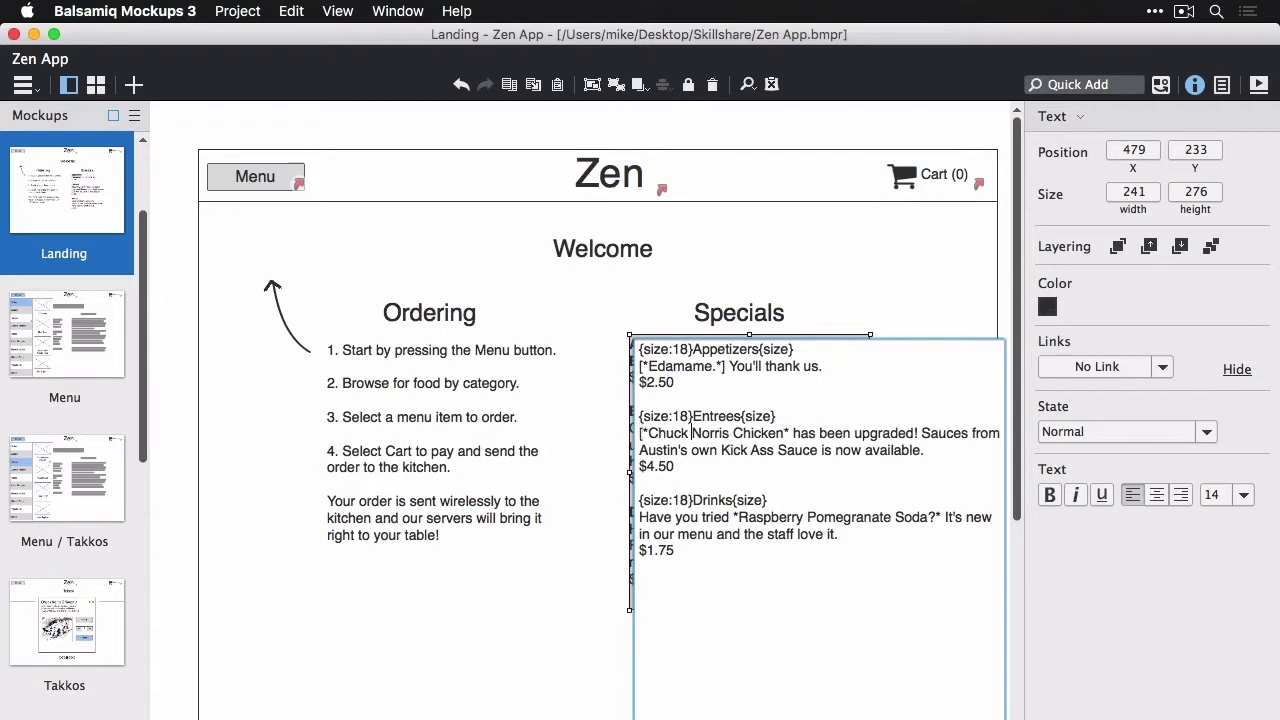
text(])
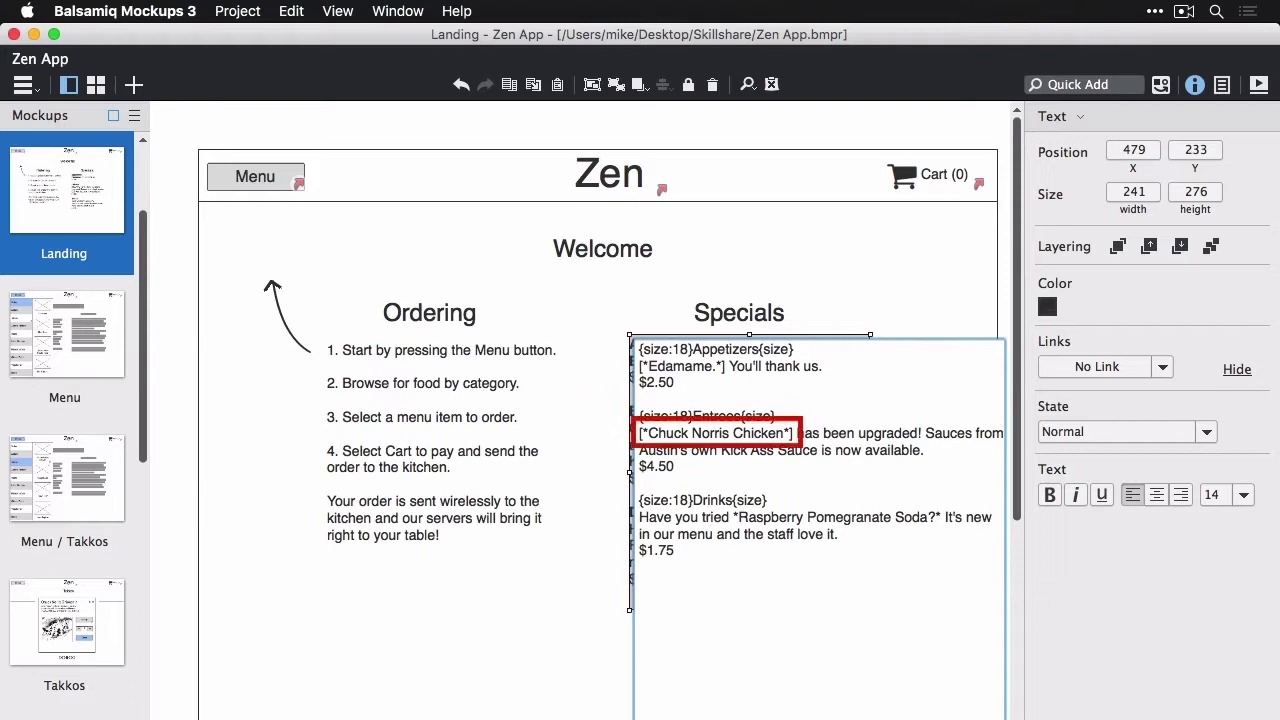
click(734, 517)
text([)
key(alt+Right)
key(alt+Right)
key(Right)
key(Right)
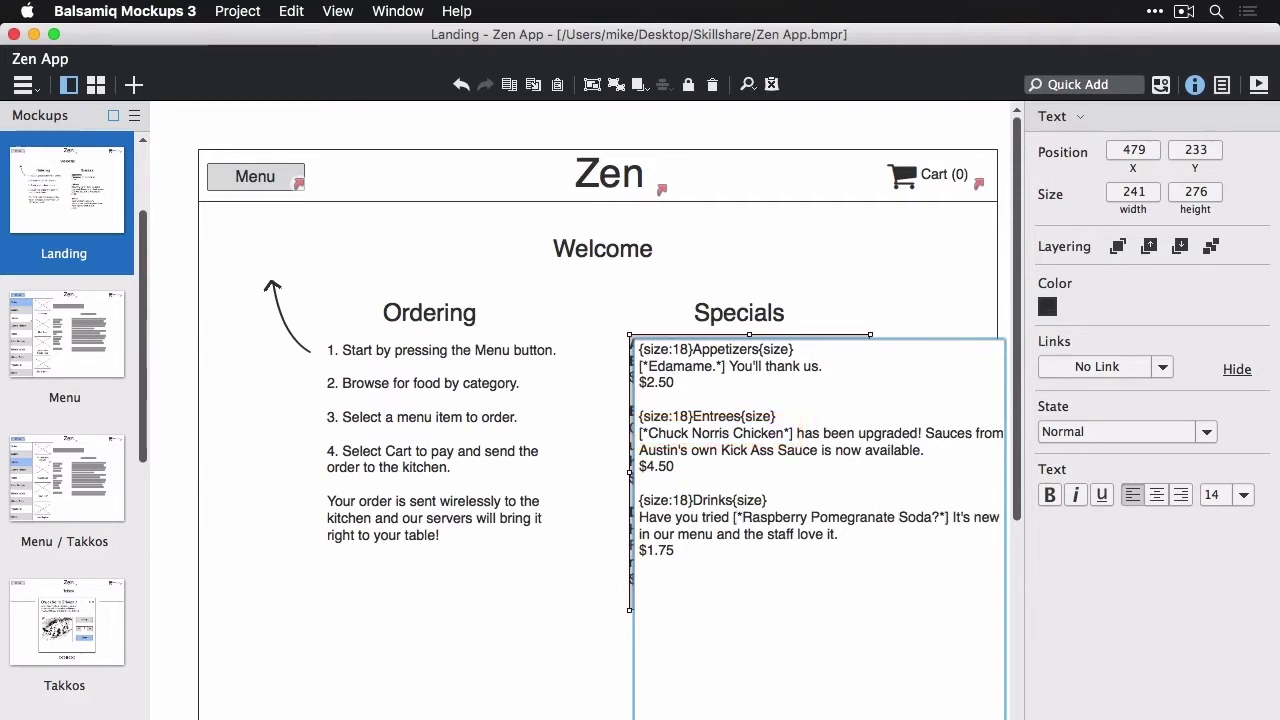
Finish the Specials text and link Chuck Norris Chicken to the Takkos mockup
key(super+Return)
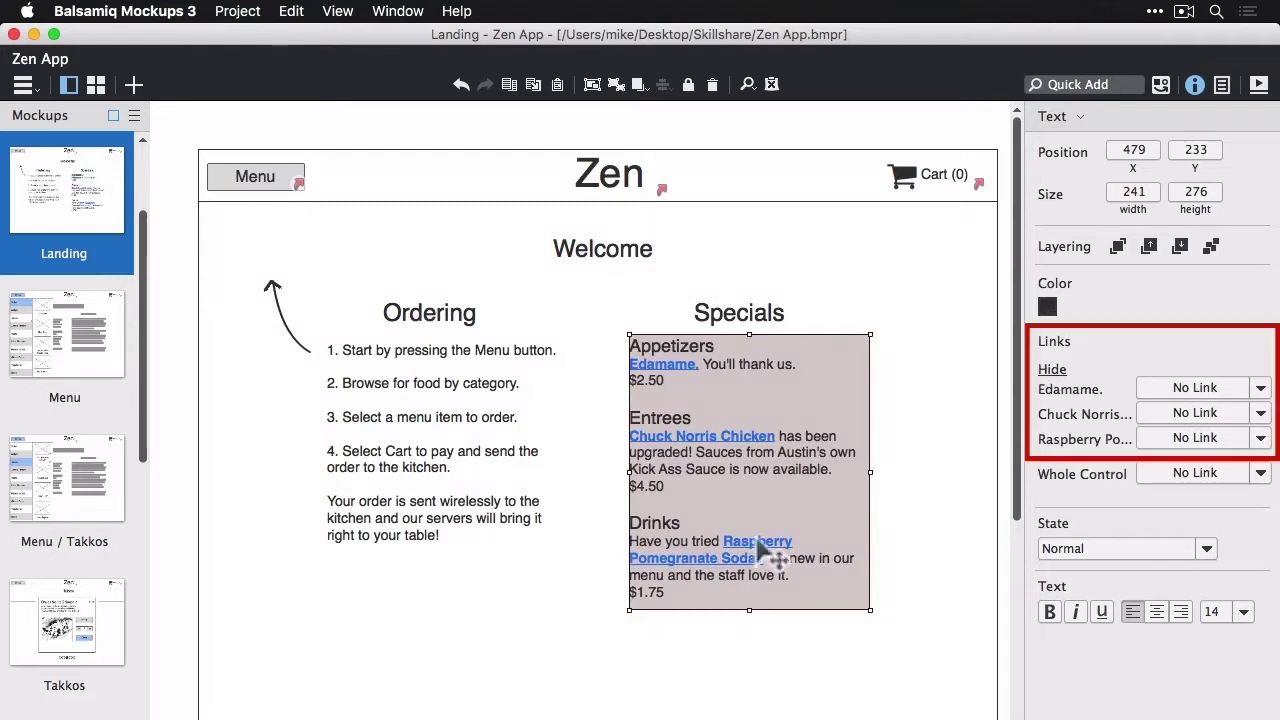
click(1198, 410)
click(1162, 538)
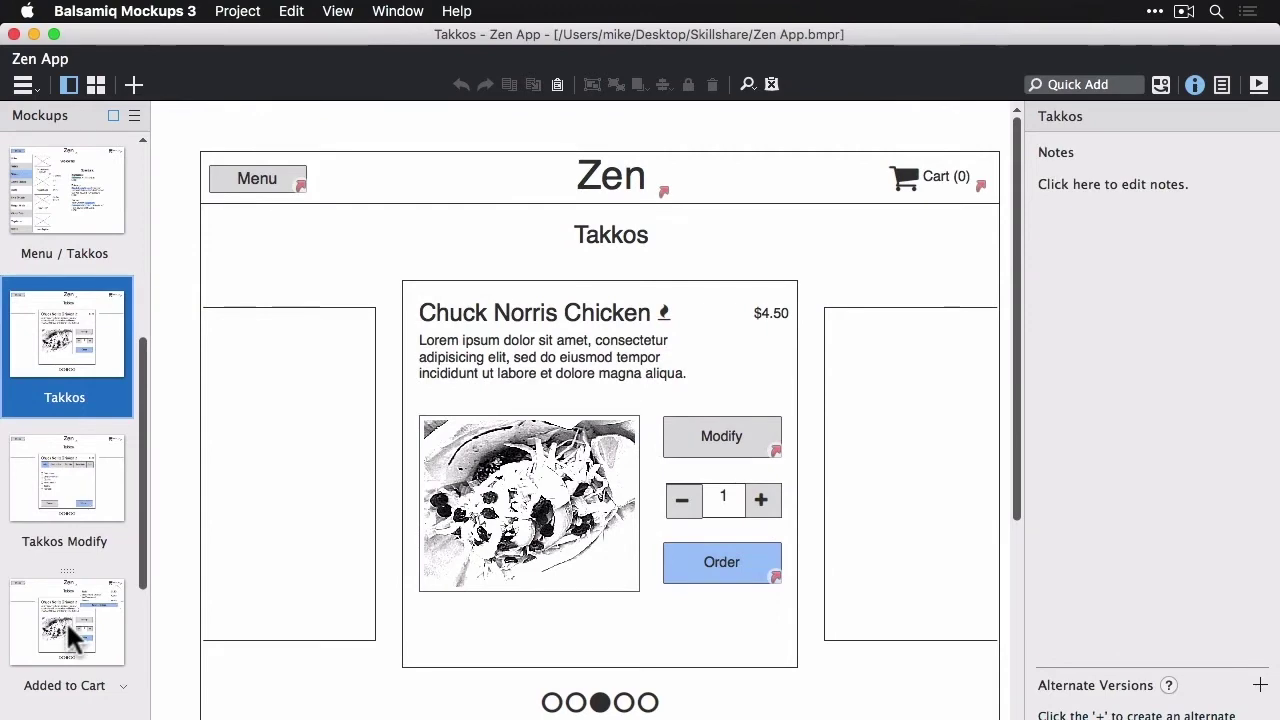
On Added to Cart, set the quantity stepper's text size to 20
click(88, 476)
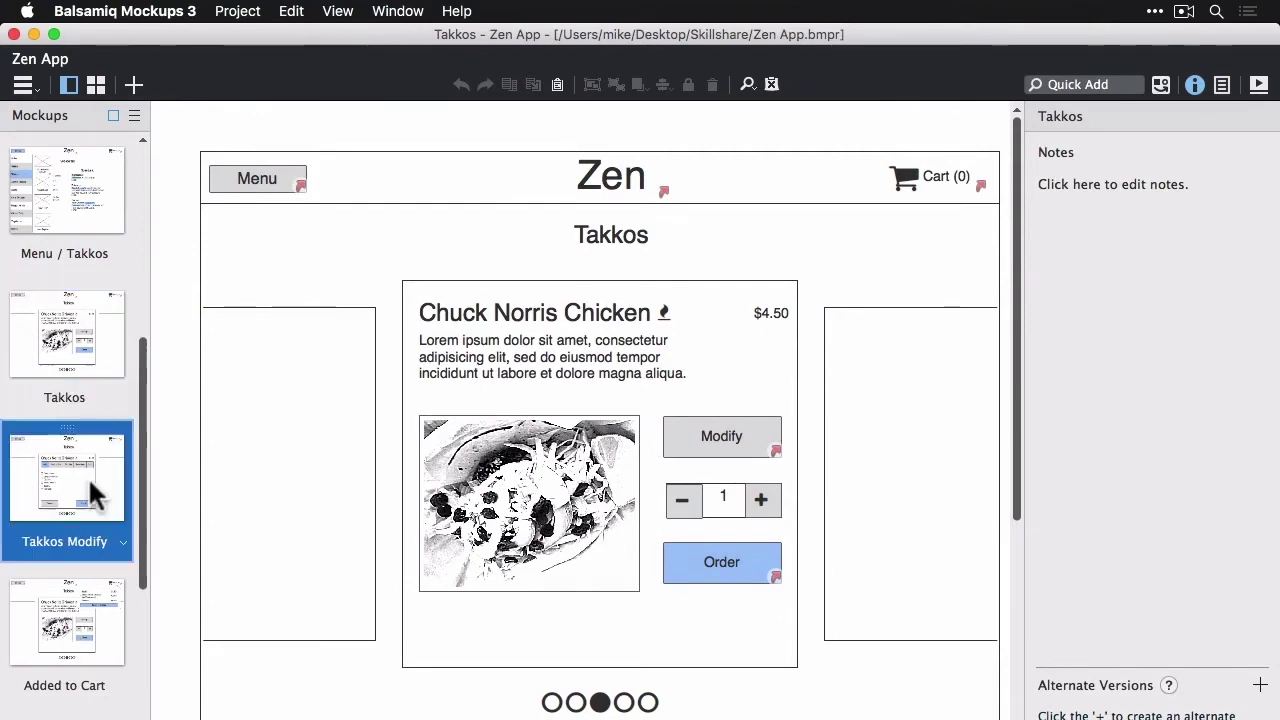
click(66, 623)
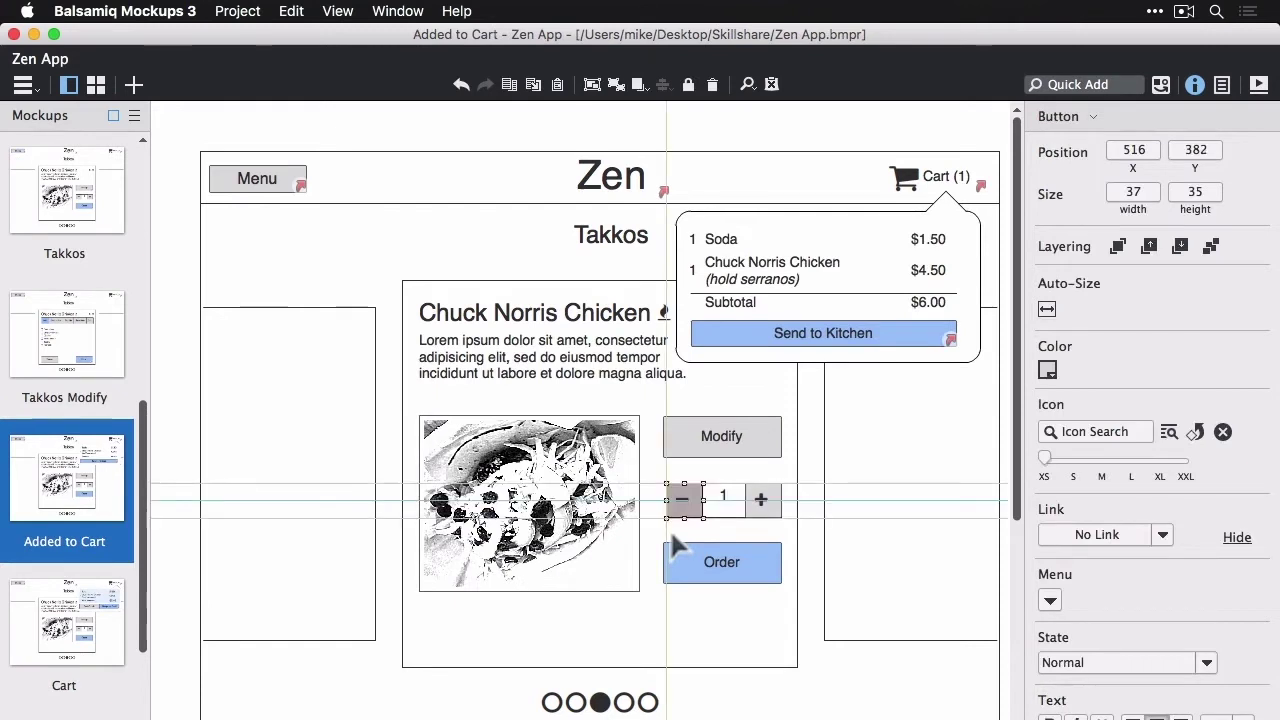
click(823, 526)
click(737, 509)
click(1243, 561)
click(1226, 403)
Change the quantity stepper's text size to 24
click(843, 700)
key(Escape)
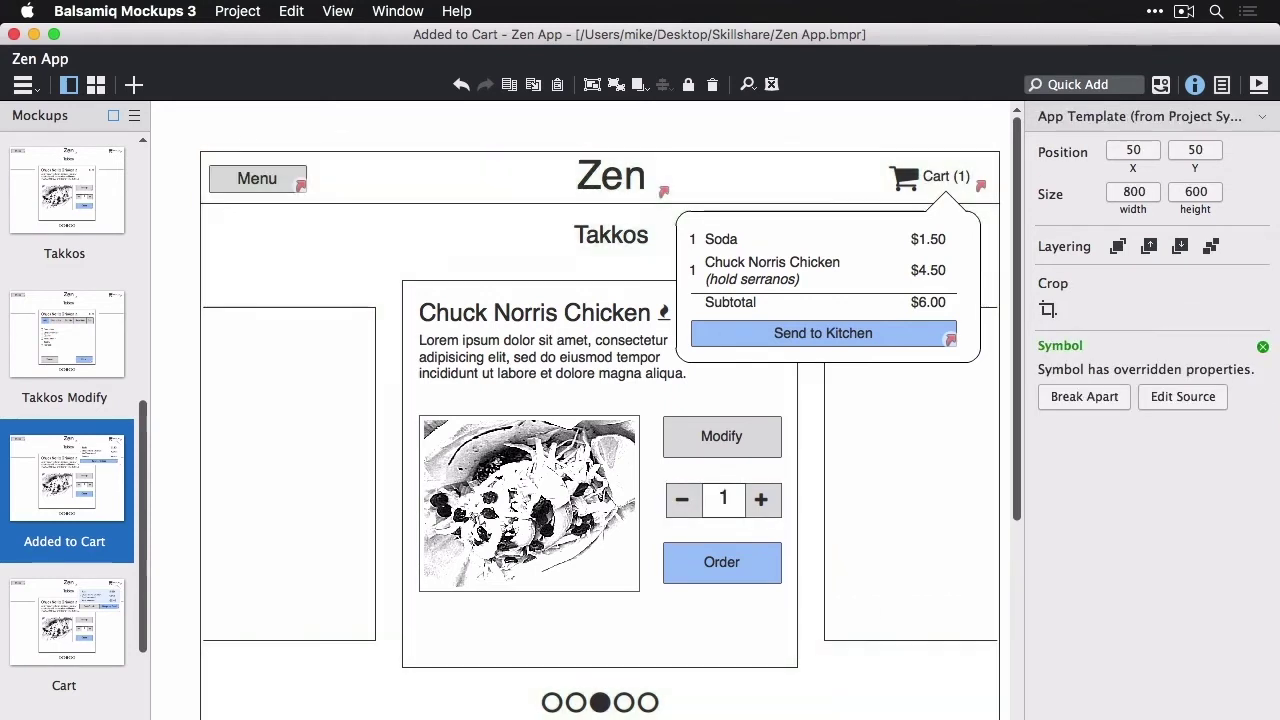
click(733, 517)
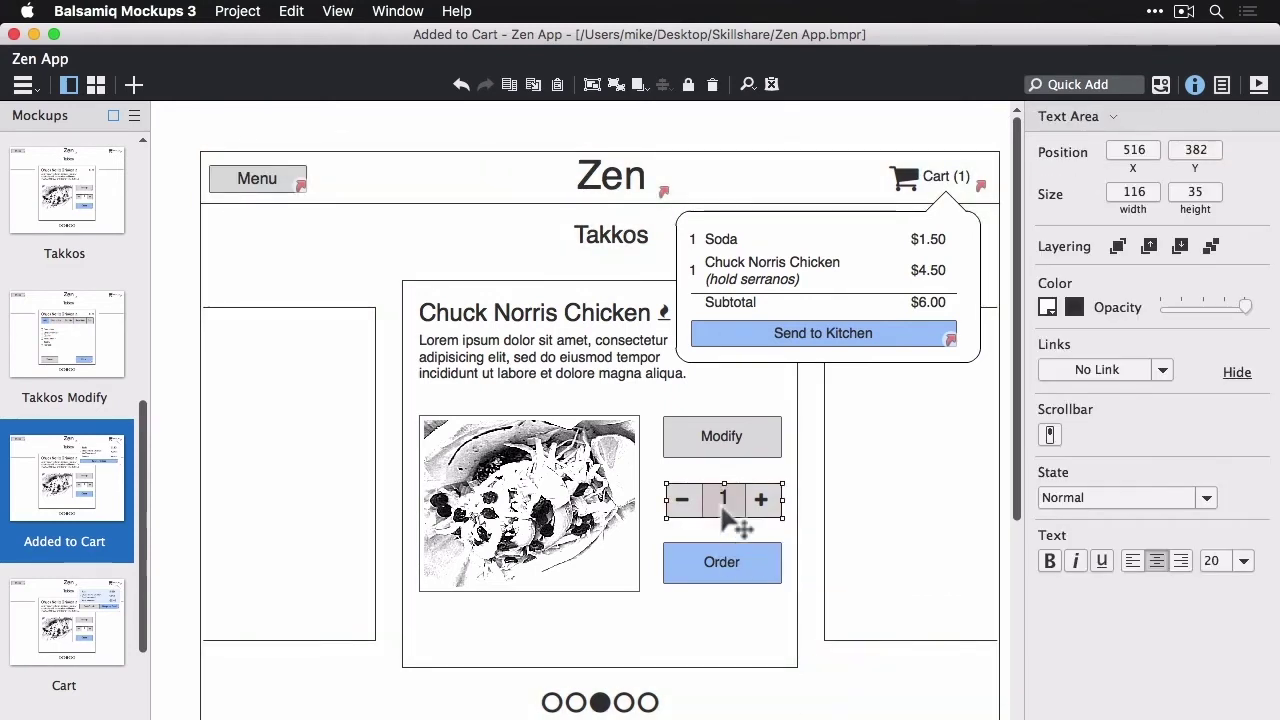
click(1243, 561)
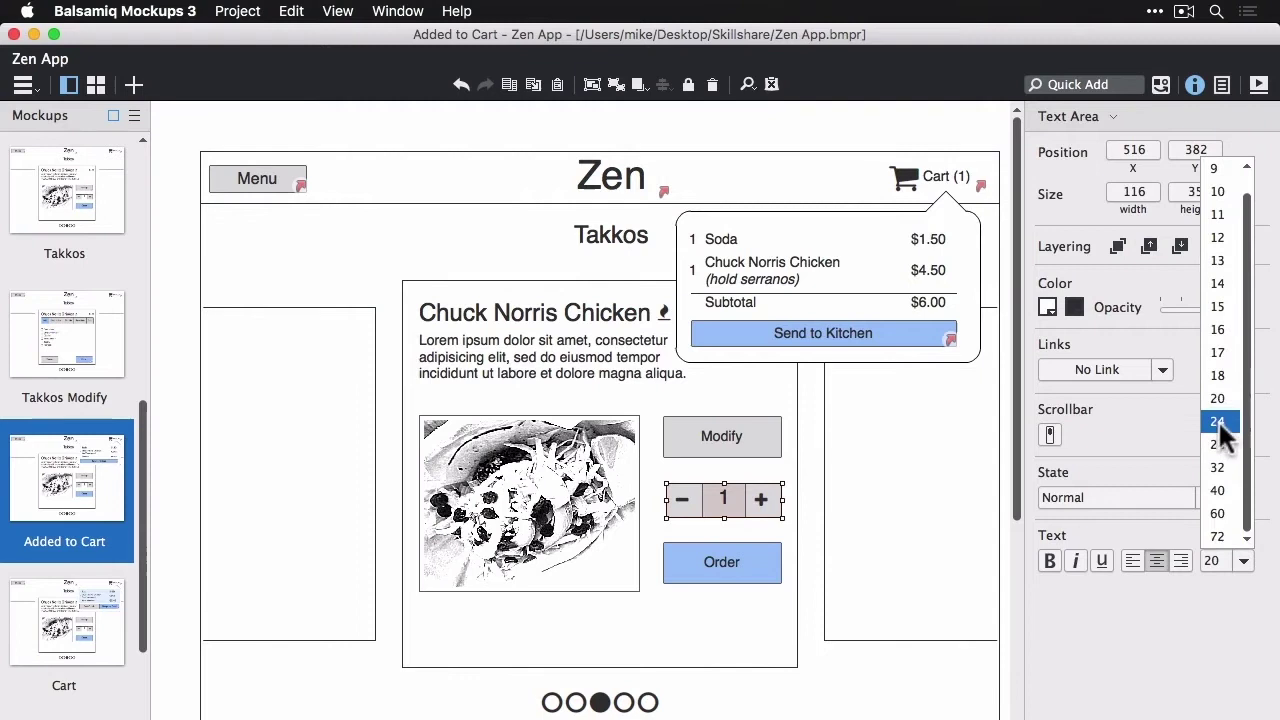
click(1218, 422)
key(Escape)
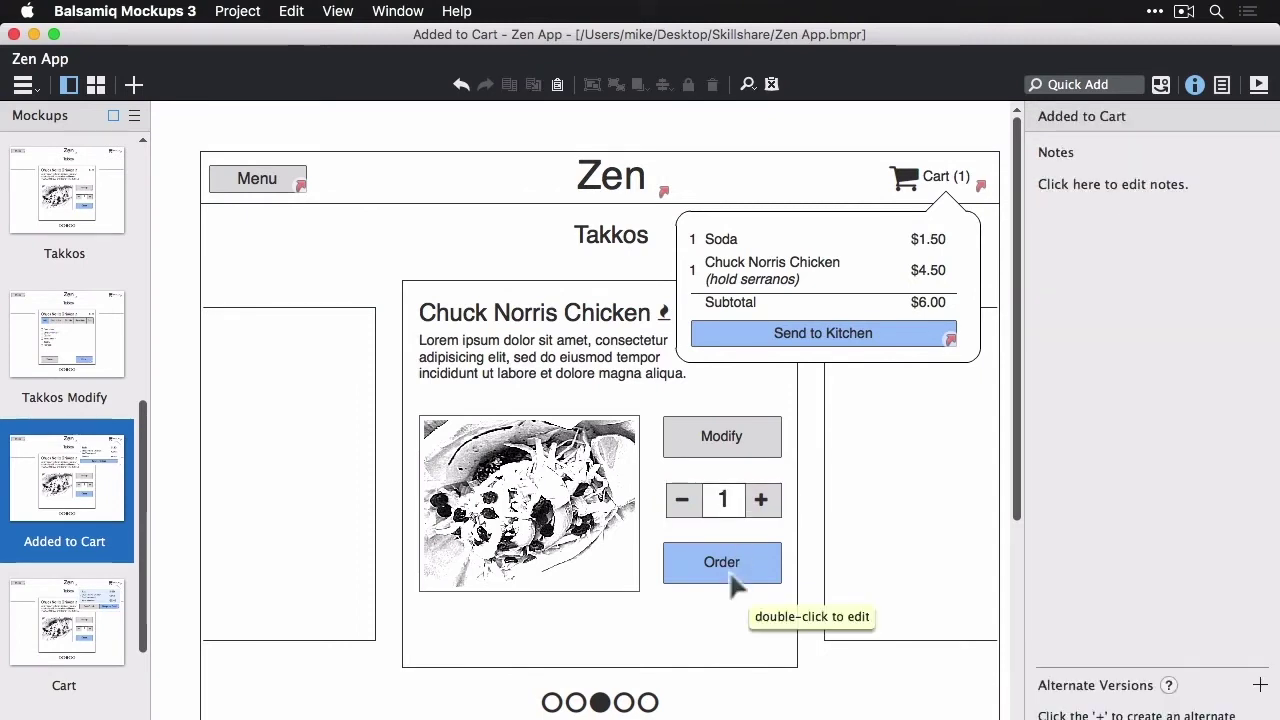
Compare the Order, Send to Kitchen, Done buttons and $4.50 label across mockups
click(733, 577)
click(875, 338)
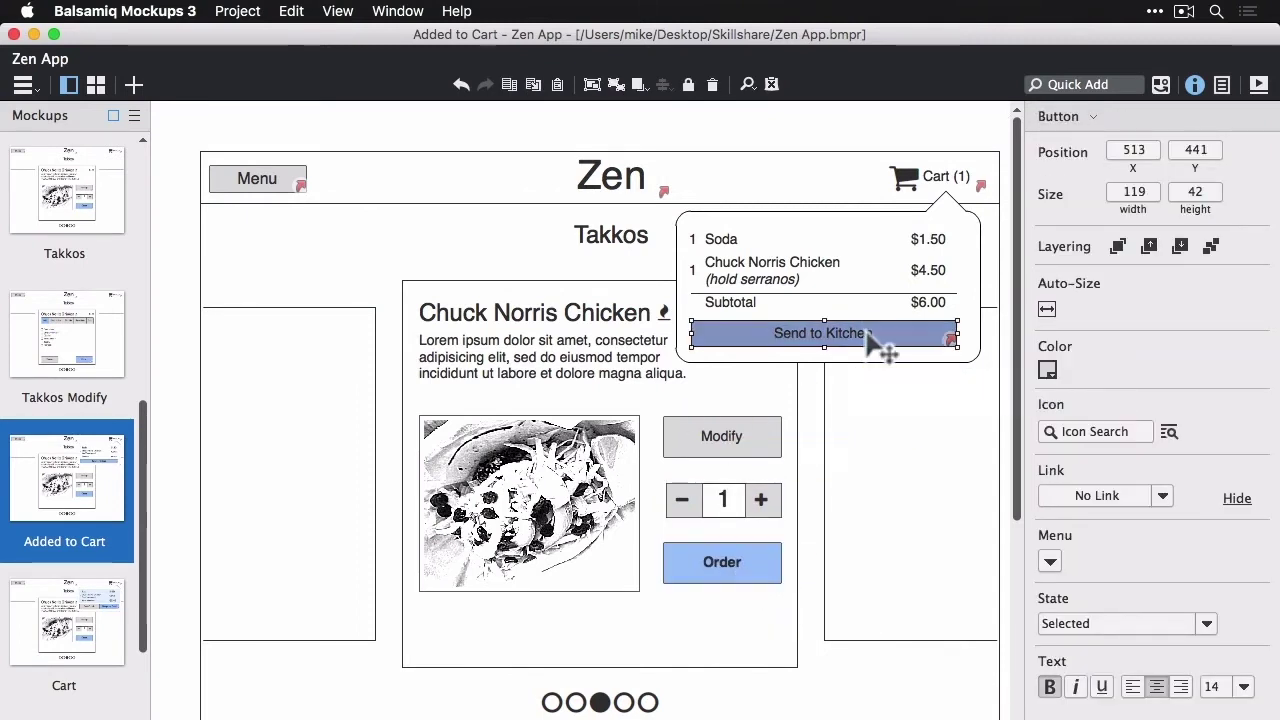
click(72, 343)
click(720, 640)
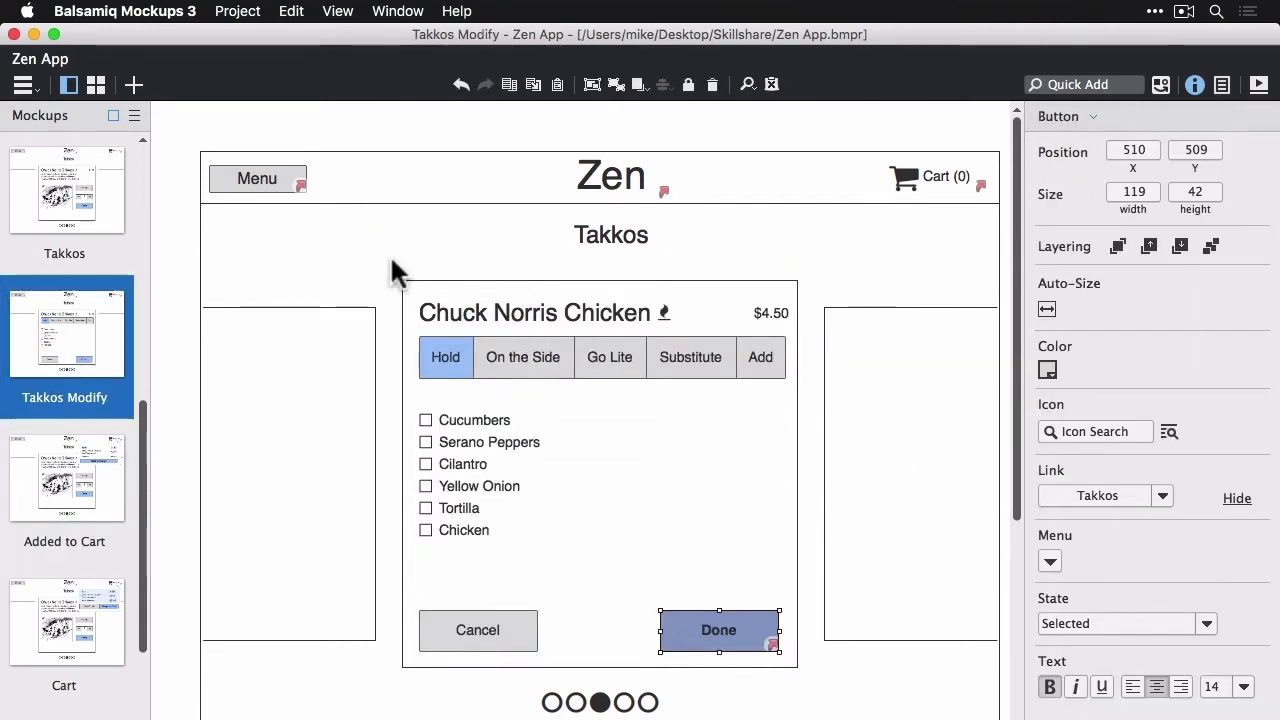
click(770, 314)
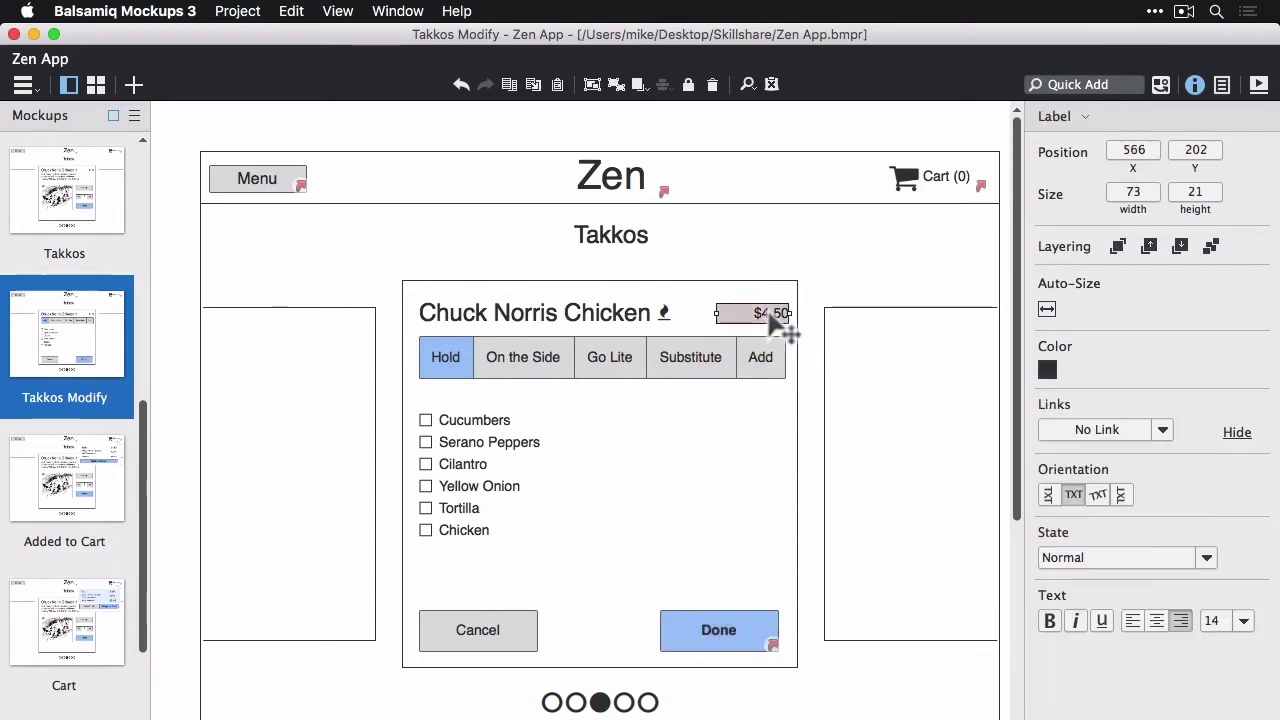
key(super+alt+Down)
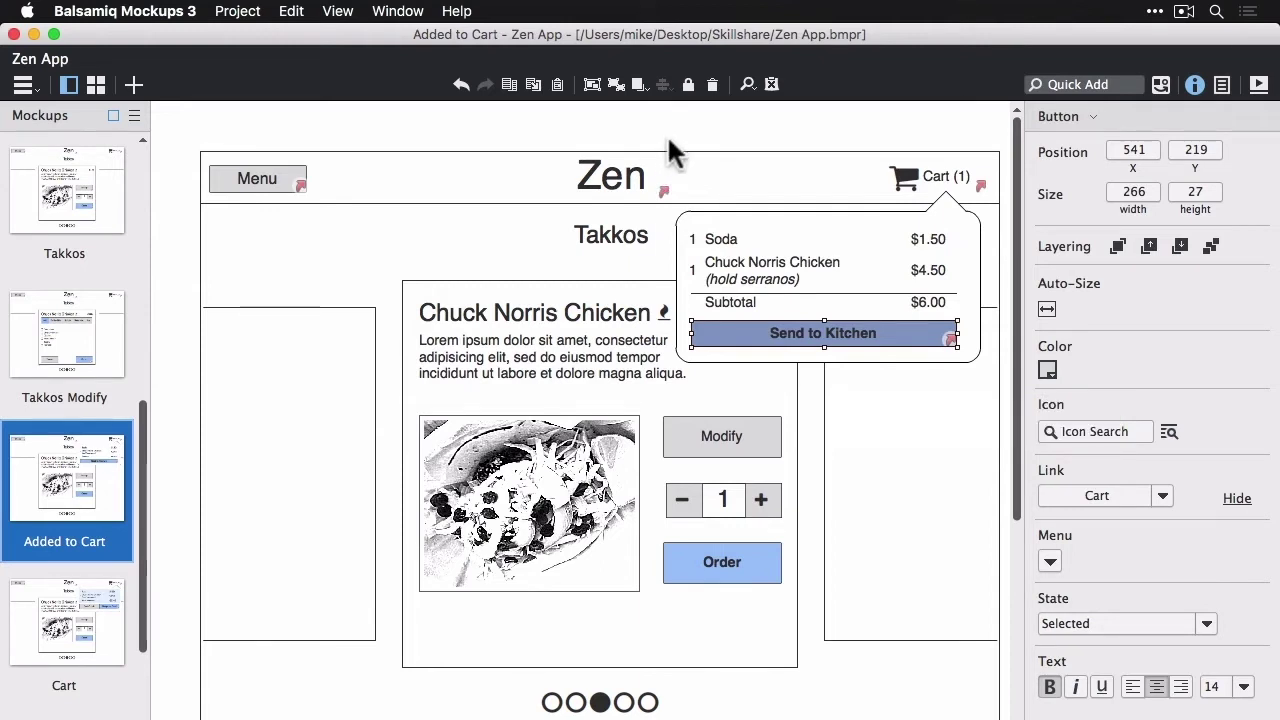
Nudge the cart popup contents one pixel right and group the stepper pieces
drag(670, 140, 978, 378)
key(Right)
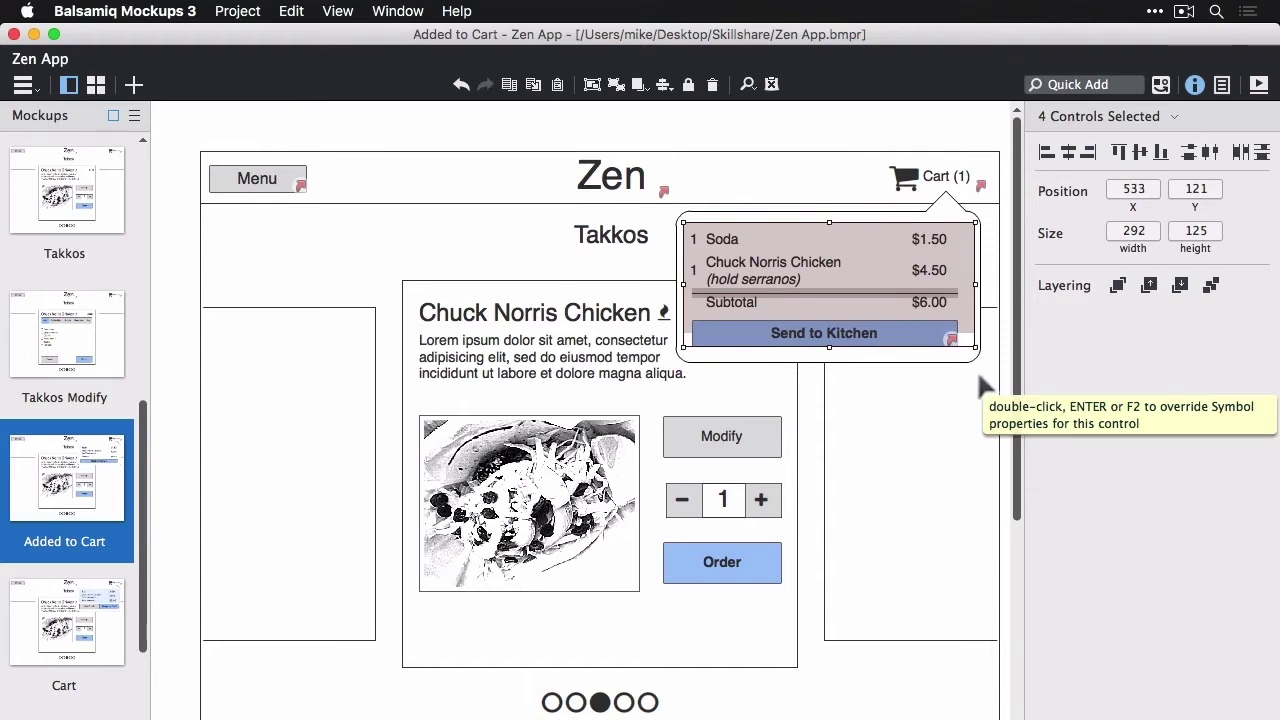
click(684, 500)
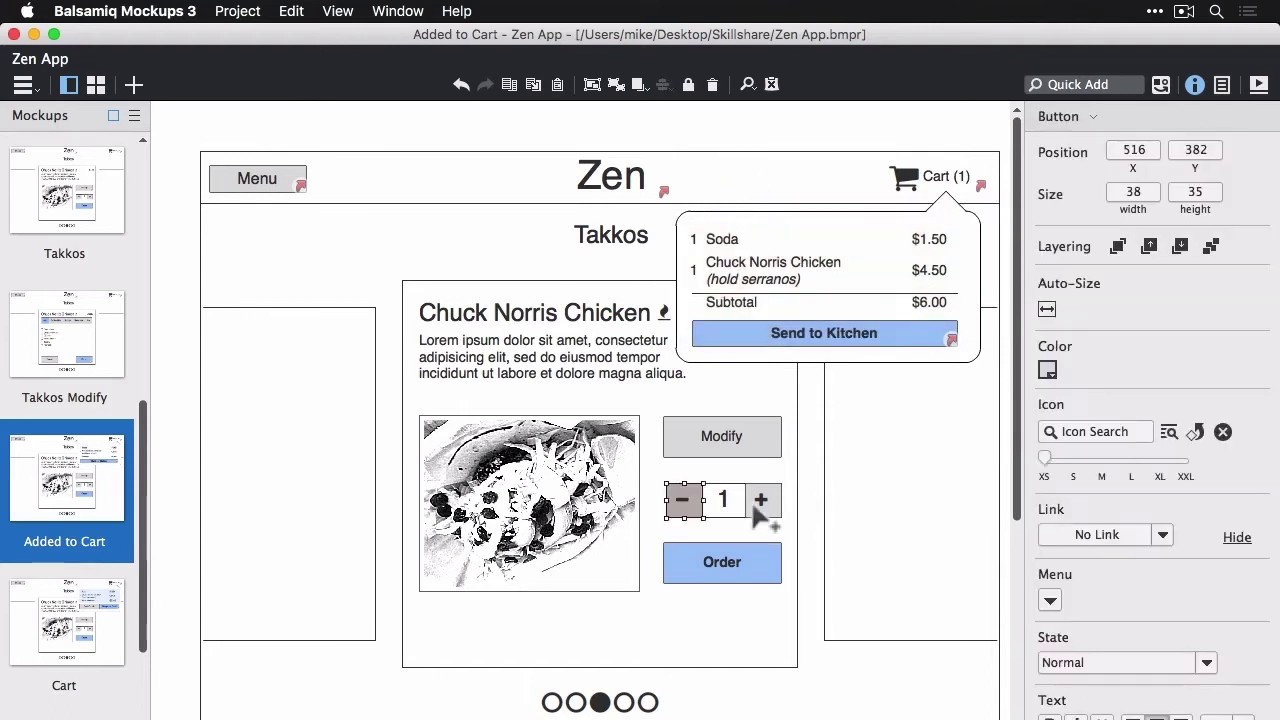
shift+click(756, 506)
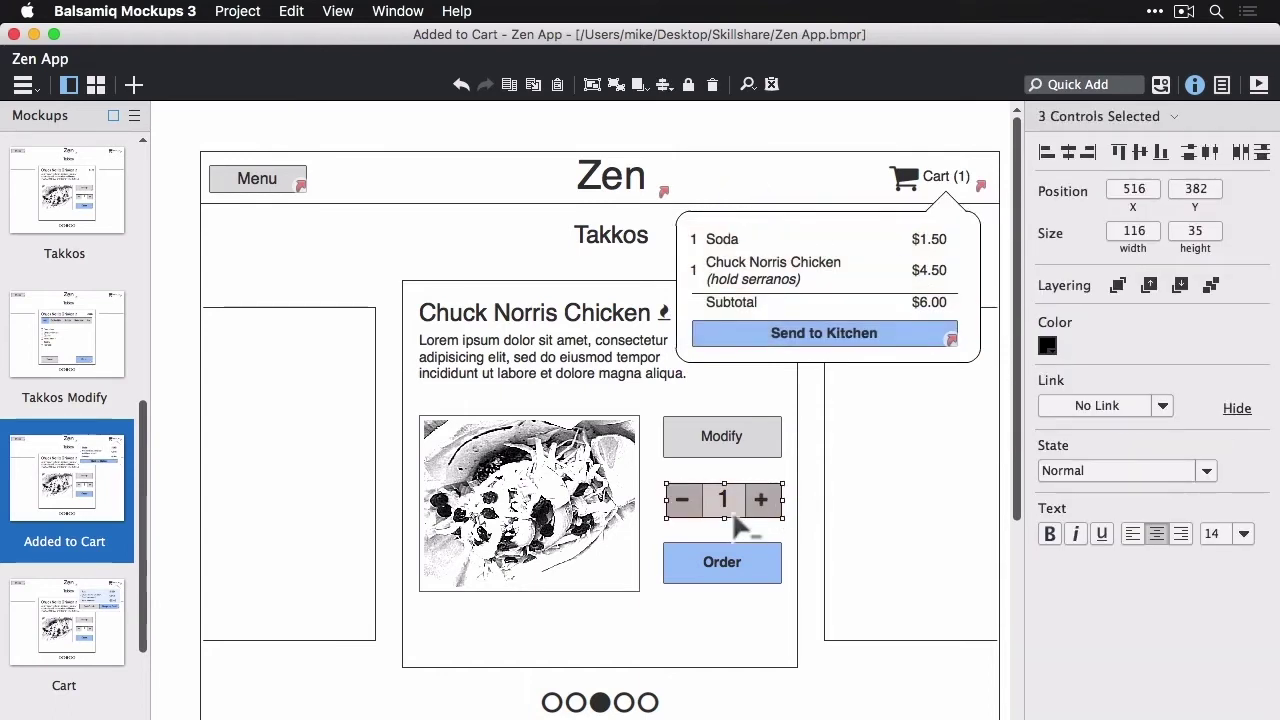
key(super+g)
Left-align the stepper with Modify and Order and widen it to 119
shift+click(690, 436)
shift+click(726, 566)
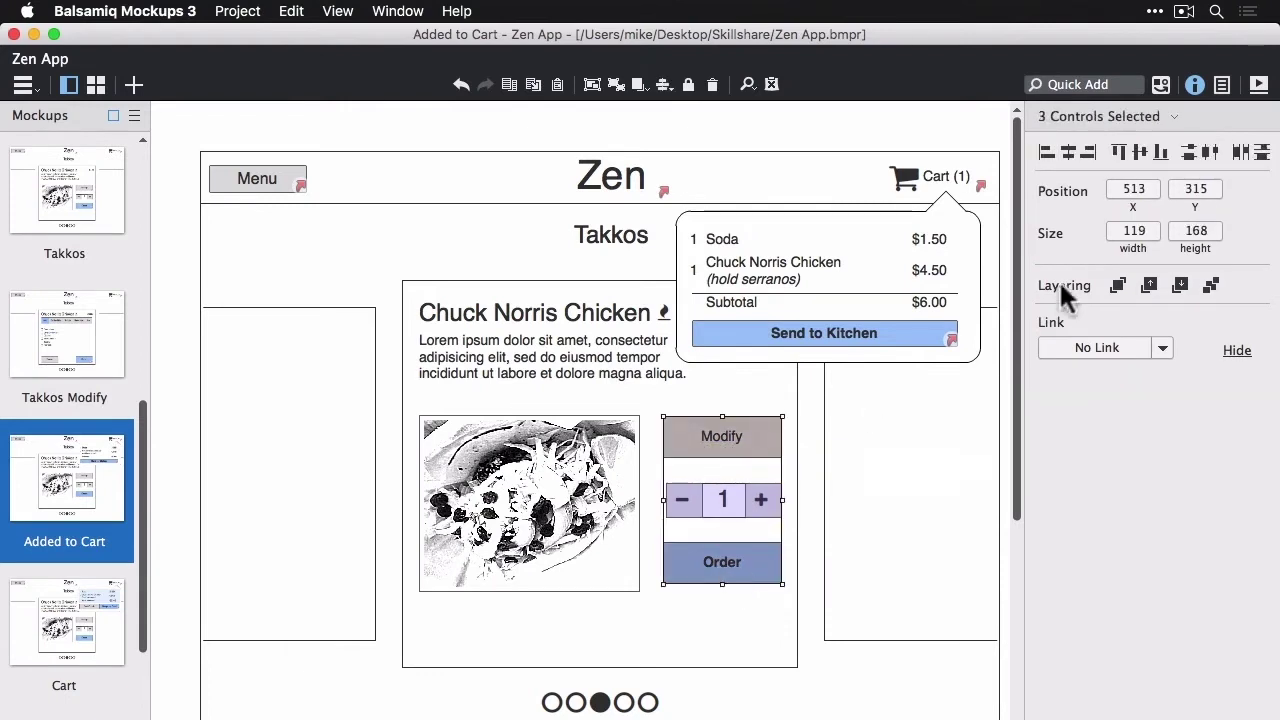
click(1046, 151)
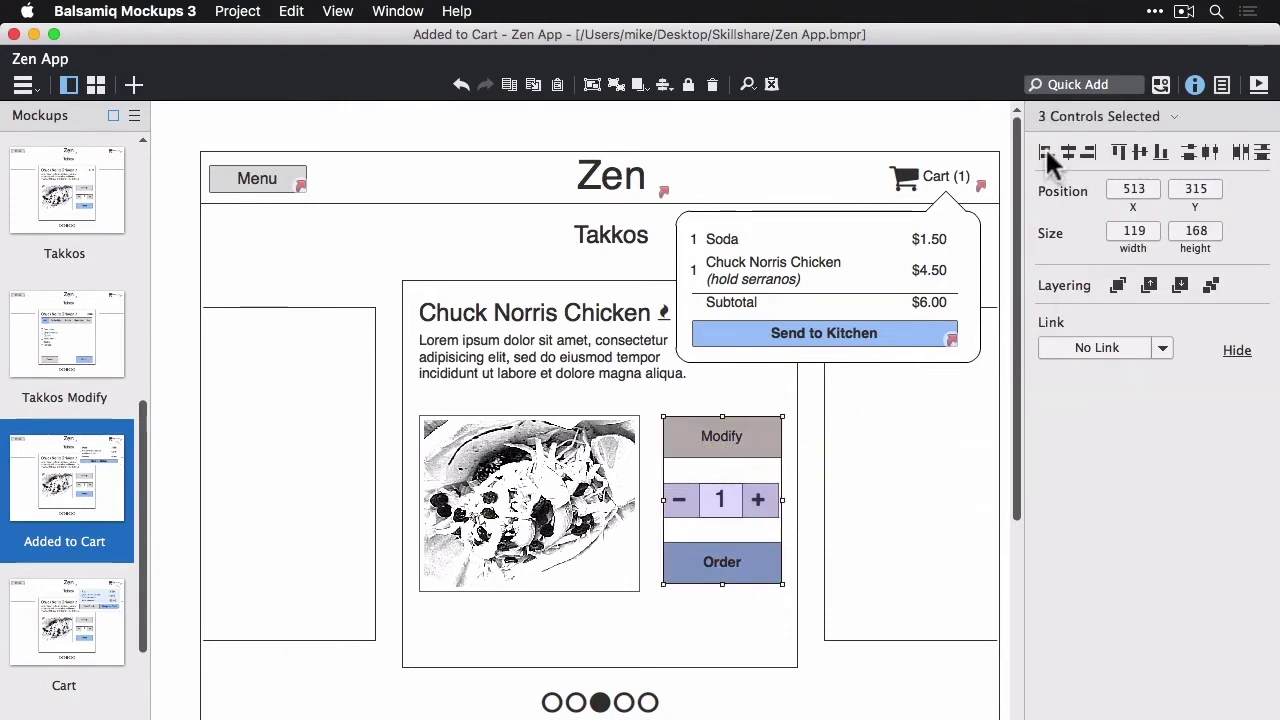
click(772, 505)
drag(777, 500, 783, 500)
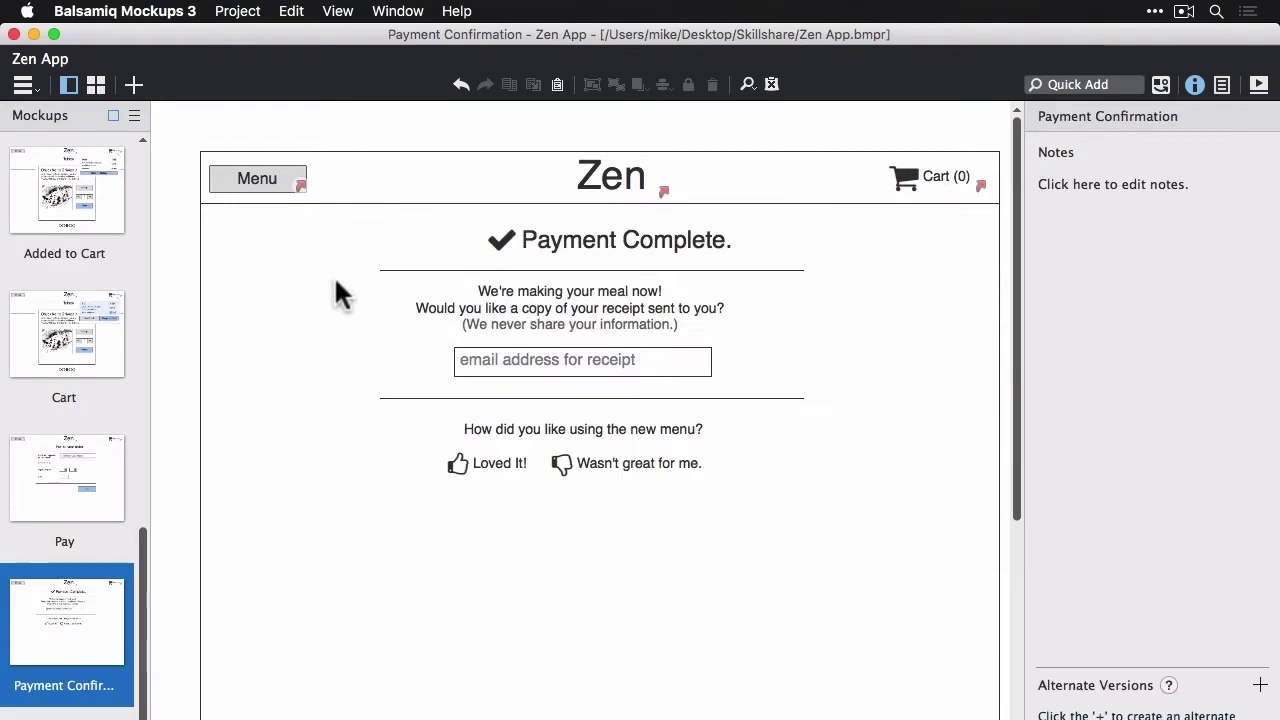
Group the Loved It! and Wasn't great for me. buttons
click(498, 465)
shift+click(682, 466)
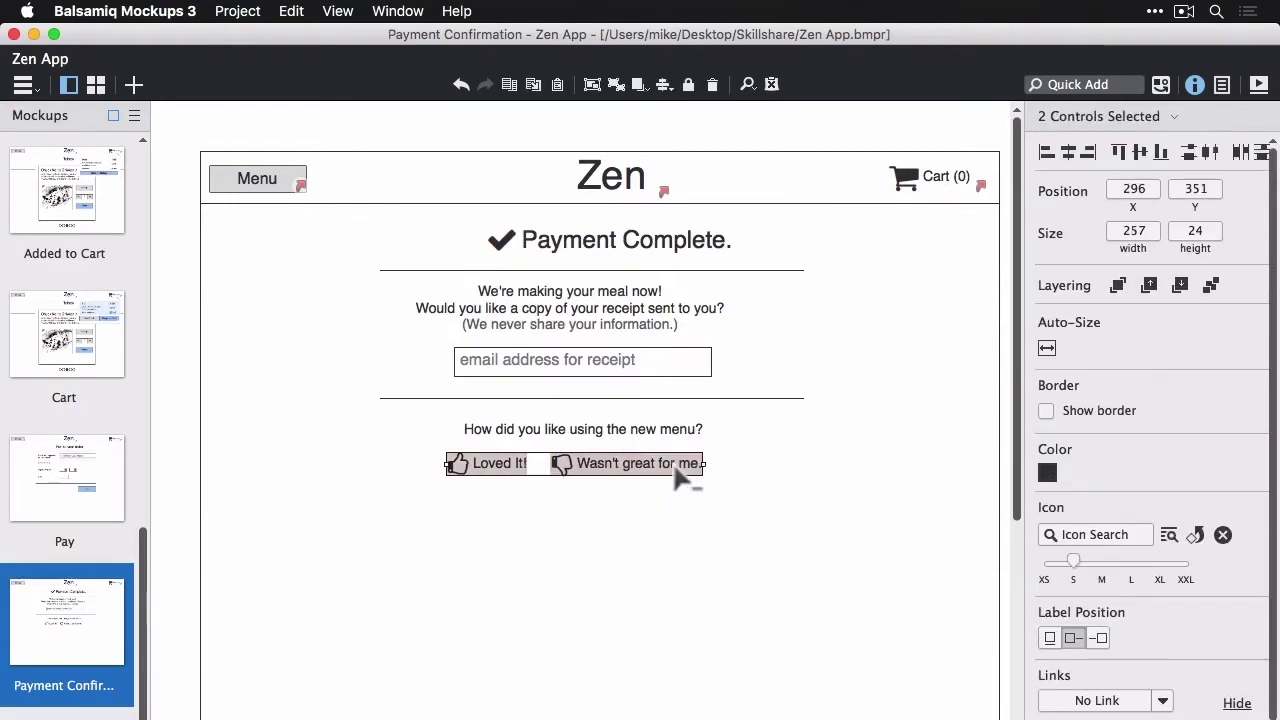
key(super+g)
Centre the Payment Confirmation content block horizontally on the page
drag(952, 604, 276, 188)
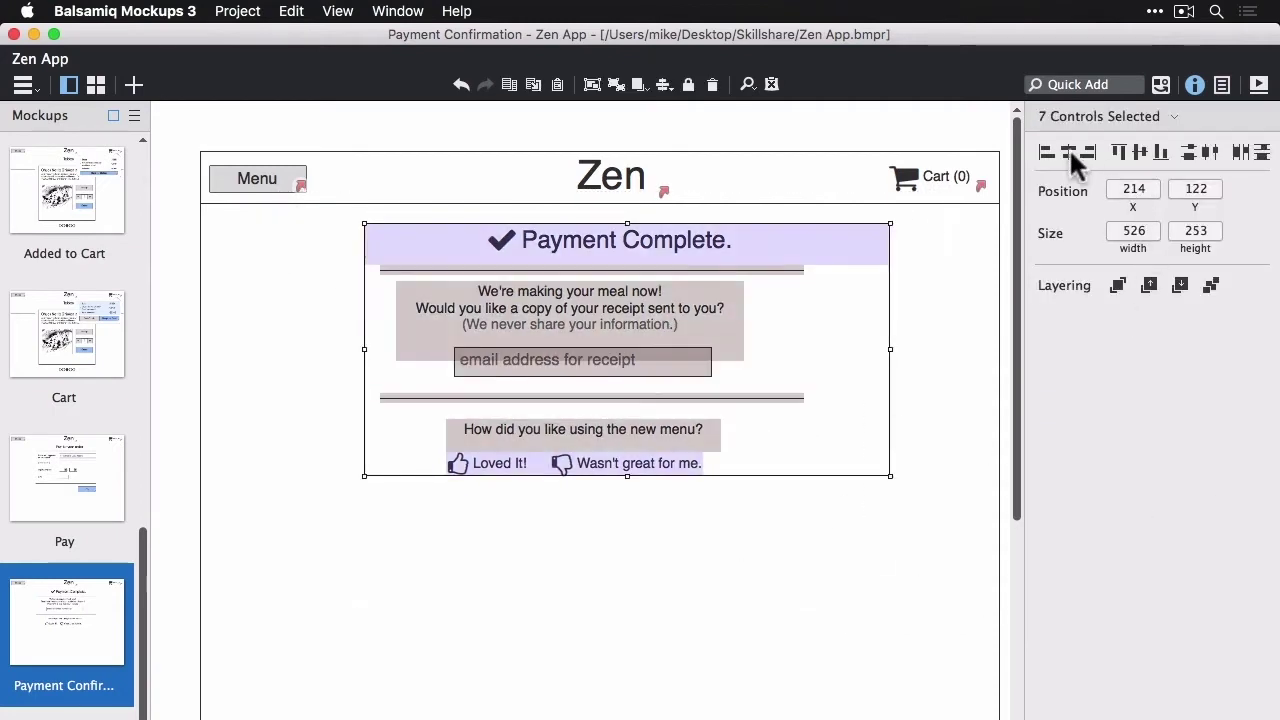
click(1068, 152)
drag(649, 339, 643, 342)
click(696, 156)
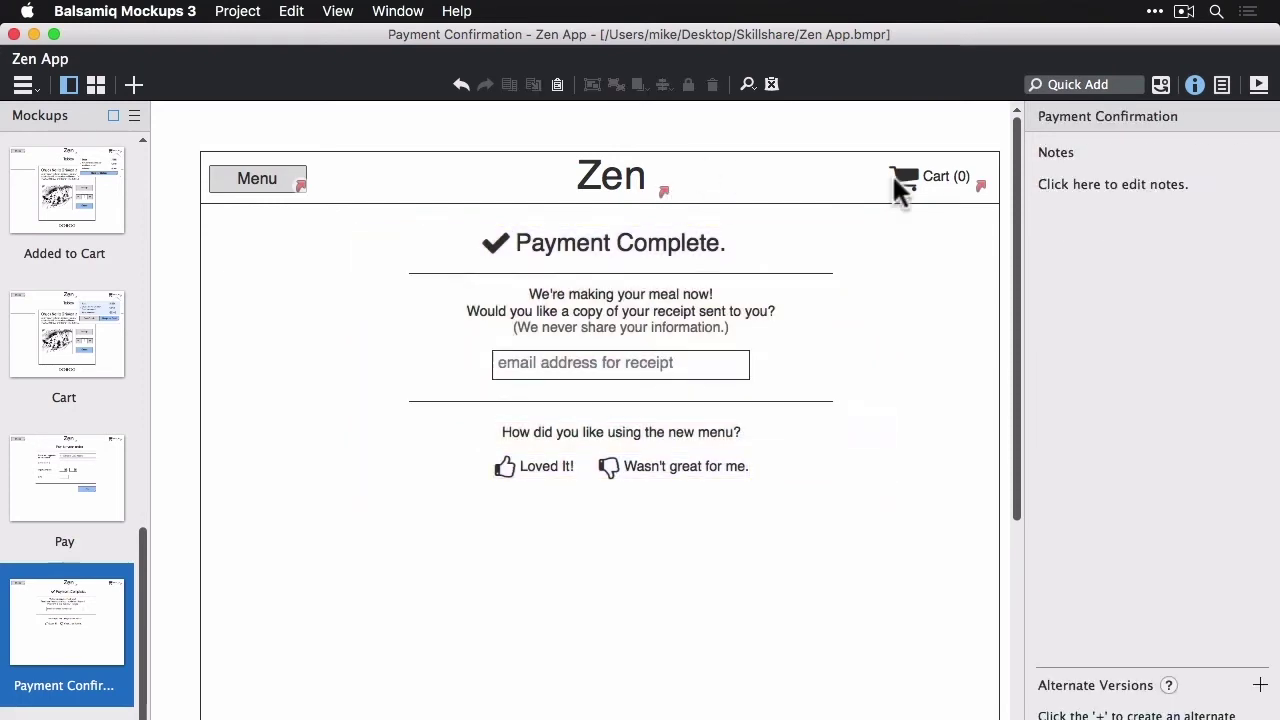
click(22, 85)
On the App Template symbol, centre the Zen title and nudge the Cart (0) label
click(57, 158)
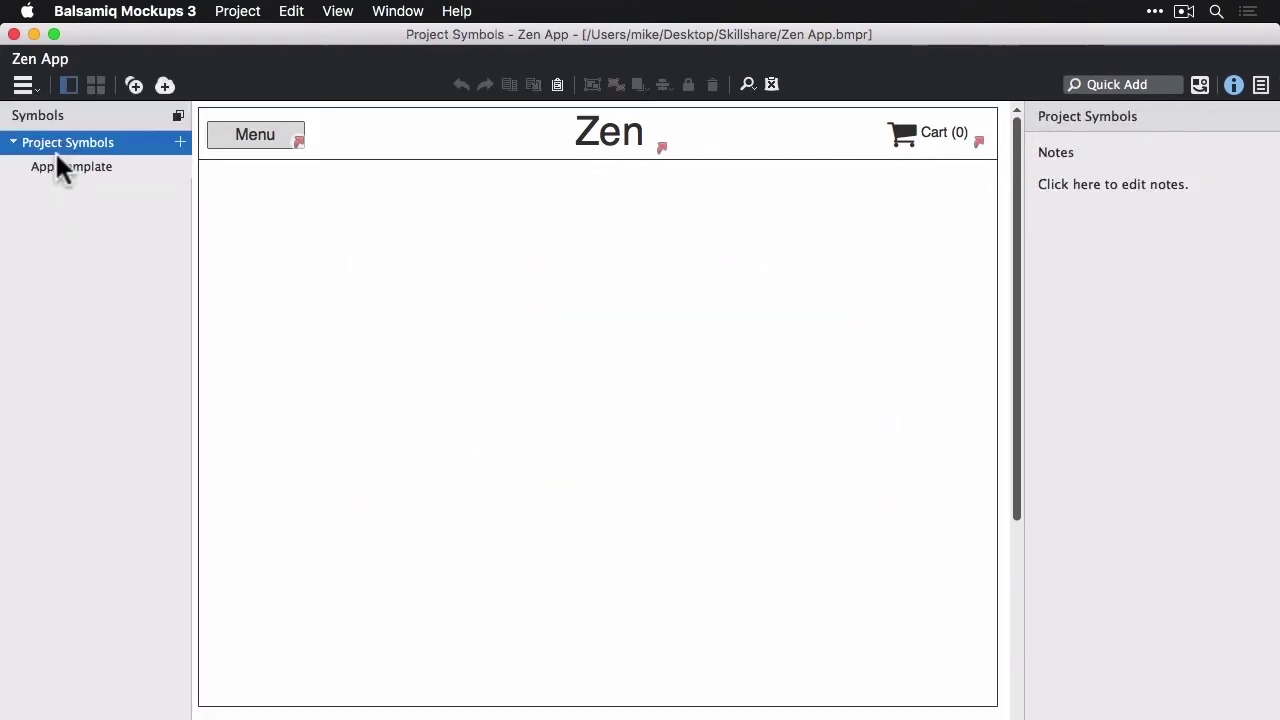
click(628, 145)
drag(628, 145, 616, 145)
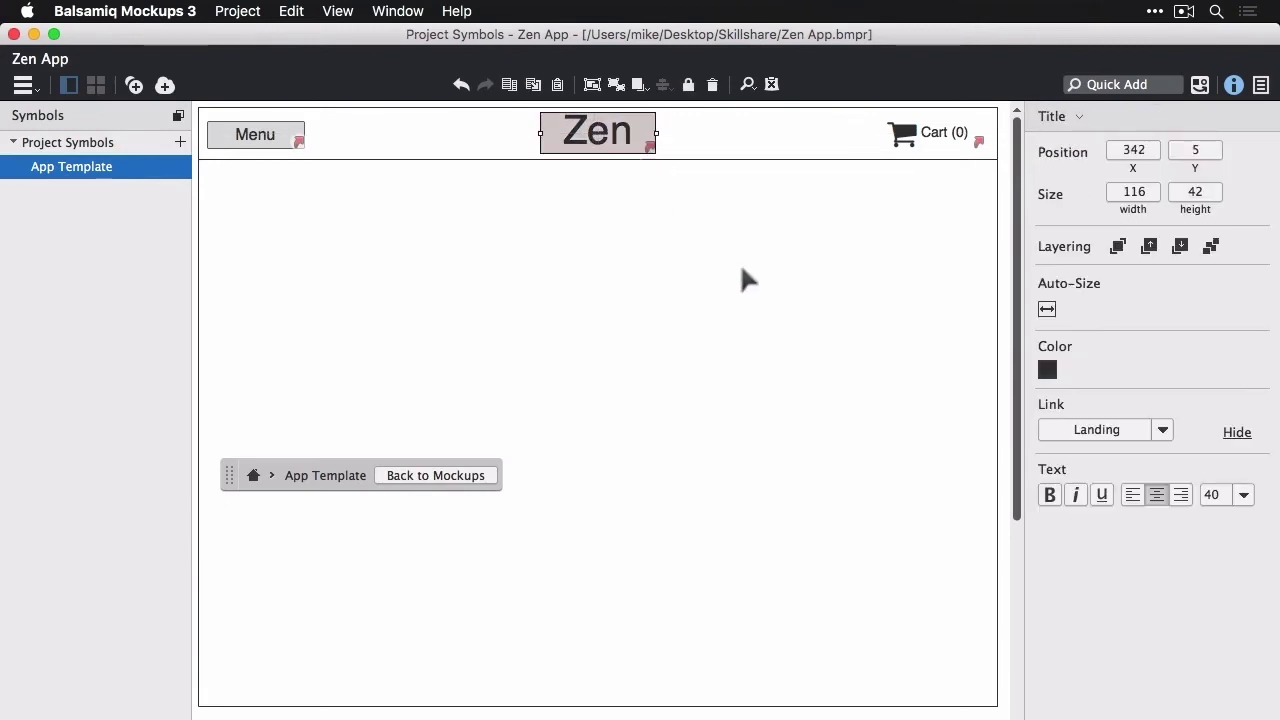
drag(935, 139, 951, 143)
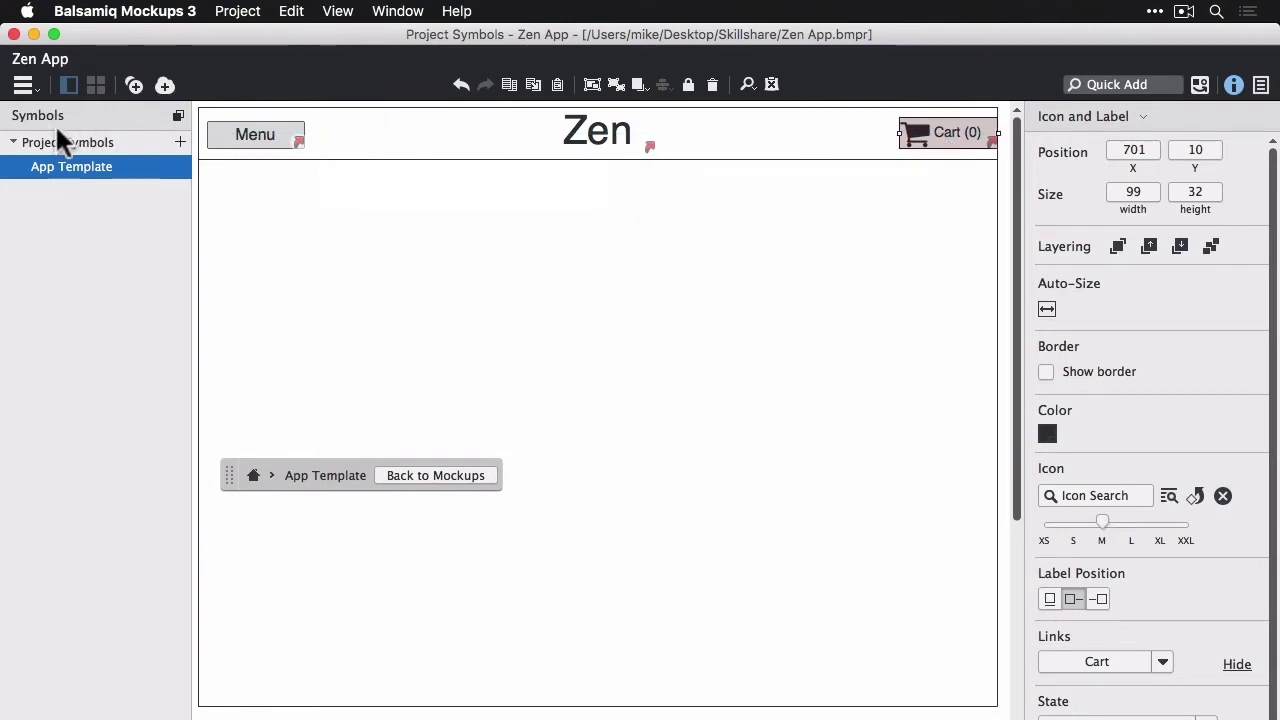
On Cart, realign Charge my Card and Split Check and shorten the popover
click(36, 87)
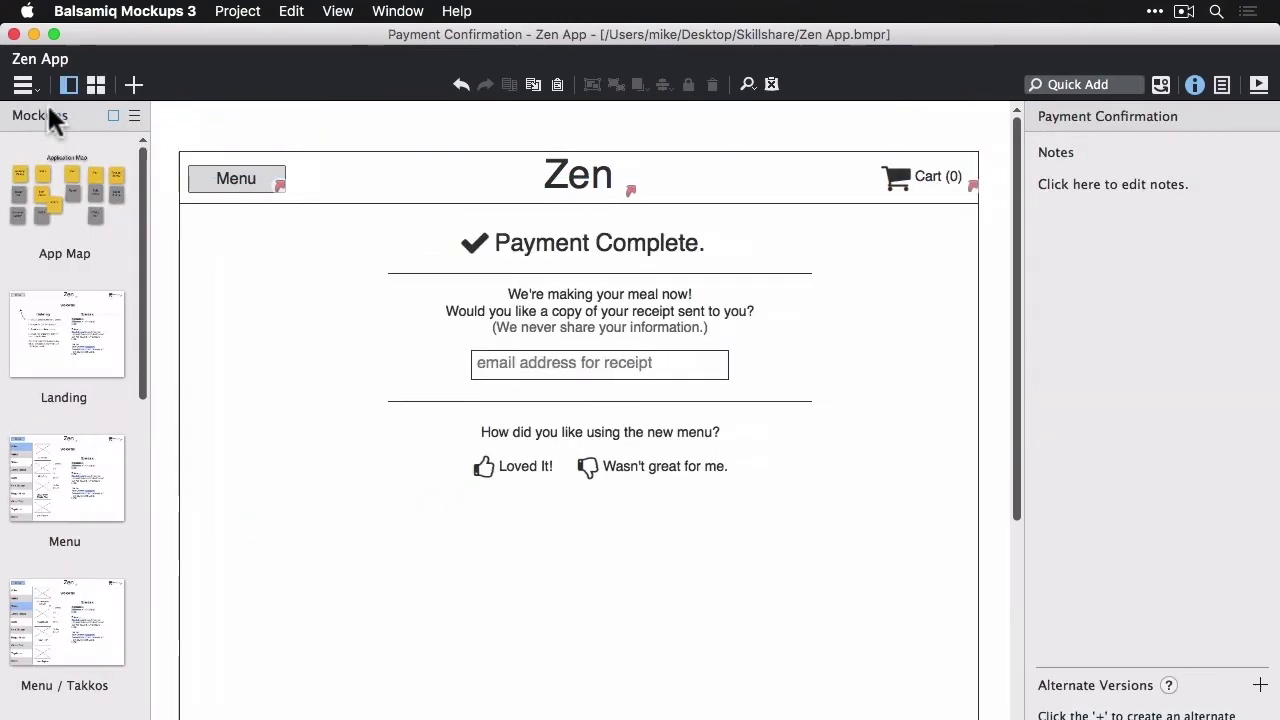
key(super+bracketleft)
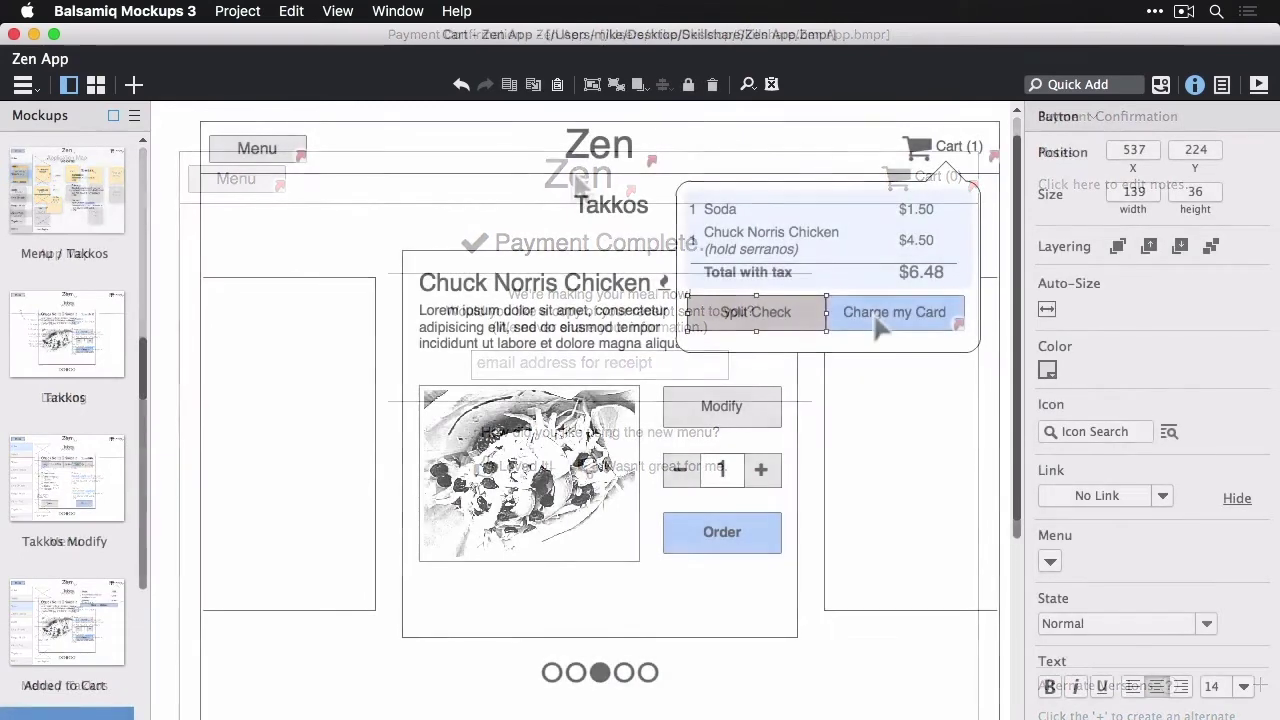
drag(878, 322, 884, 327)
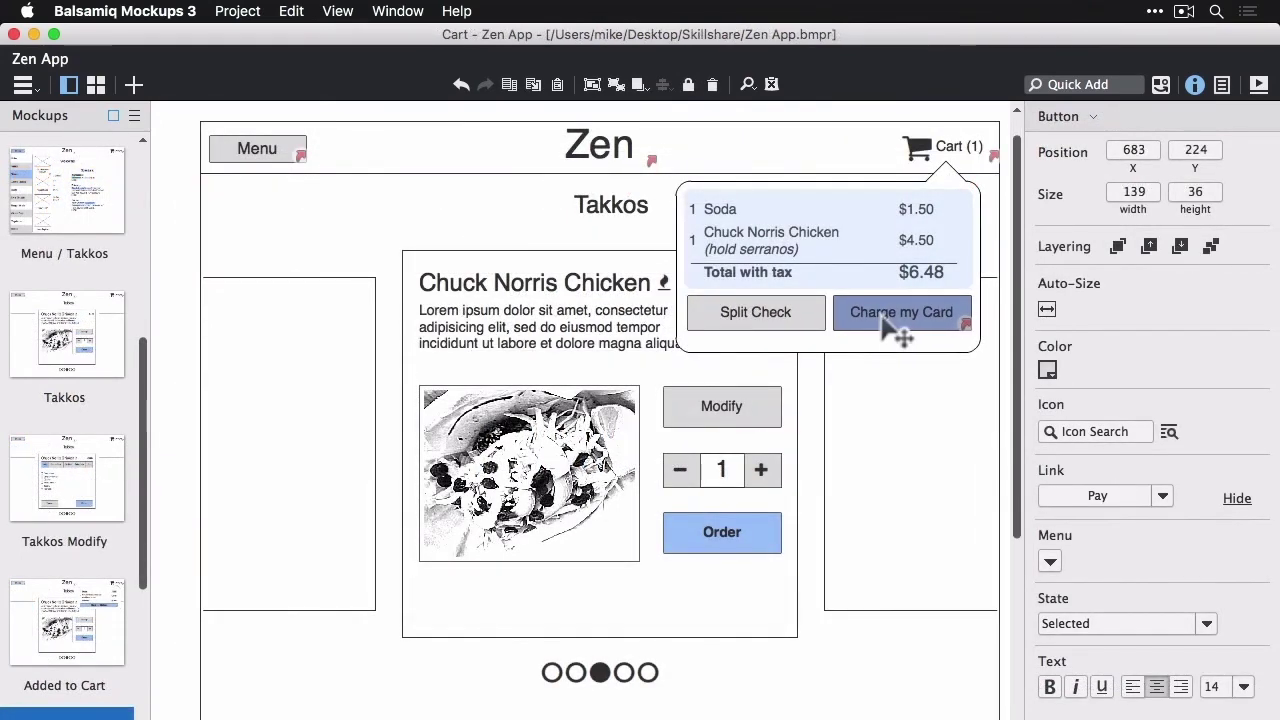
click(738, 322)
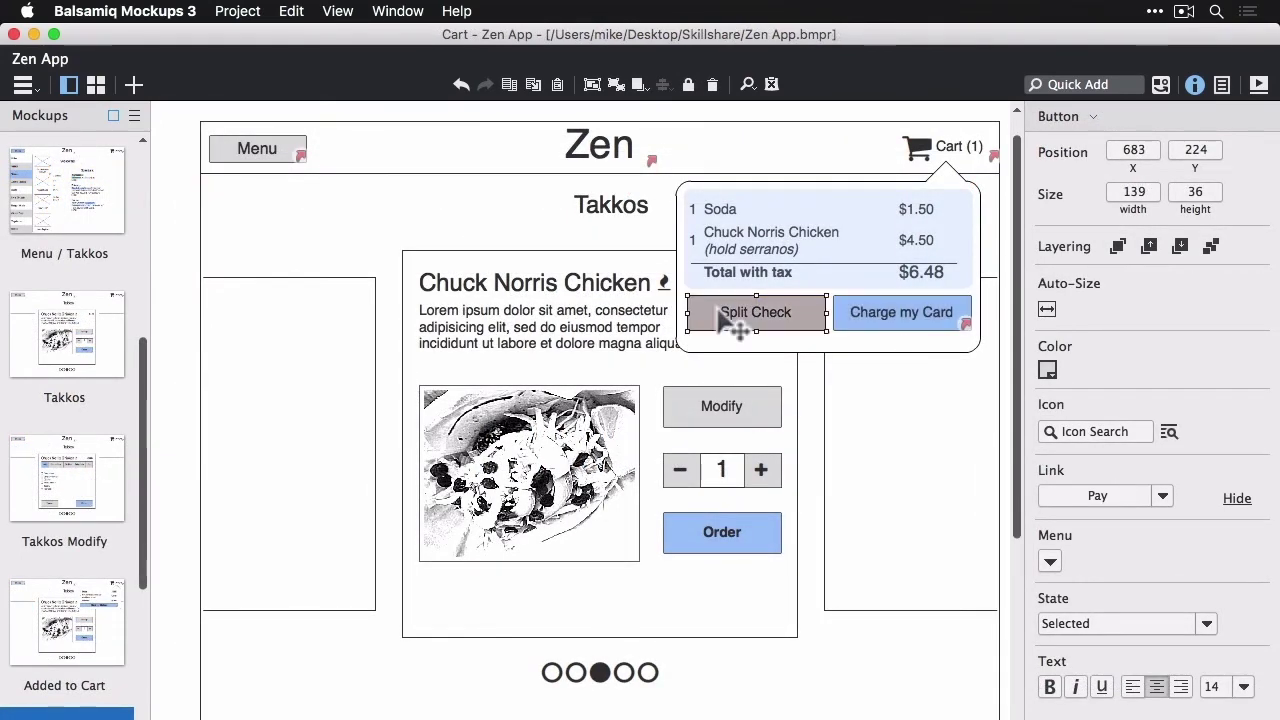
drag(716, 311, 759, 327)
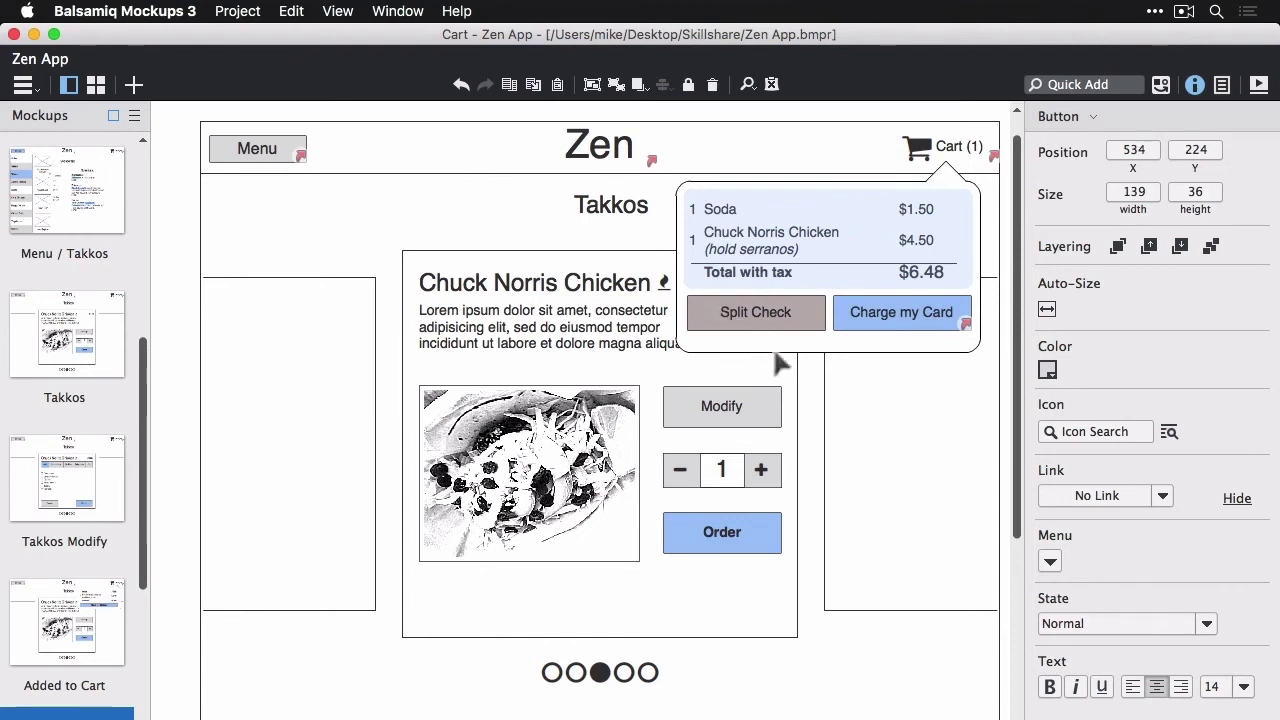
drag(757, 336, 757, 338)
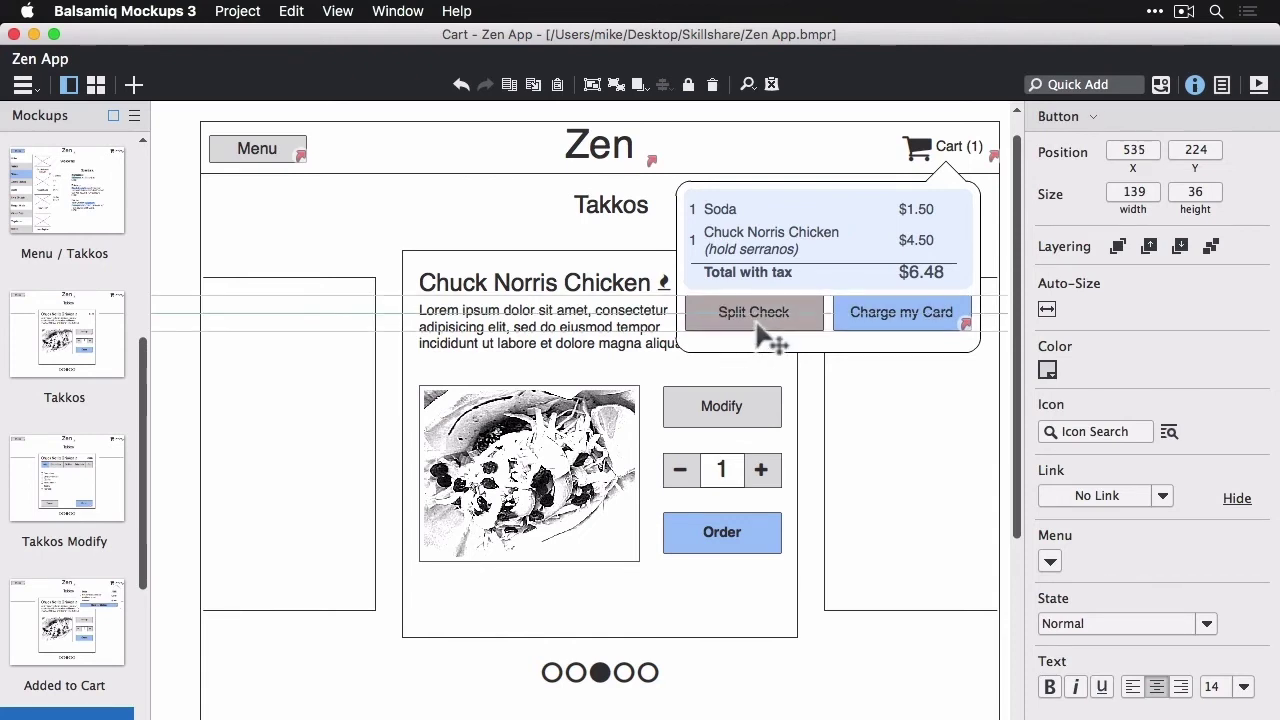
click(832, 348)
drag(830, 345, 830, 340)
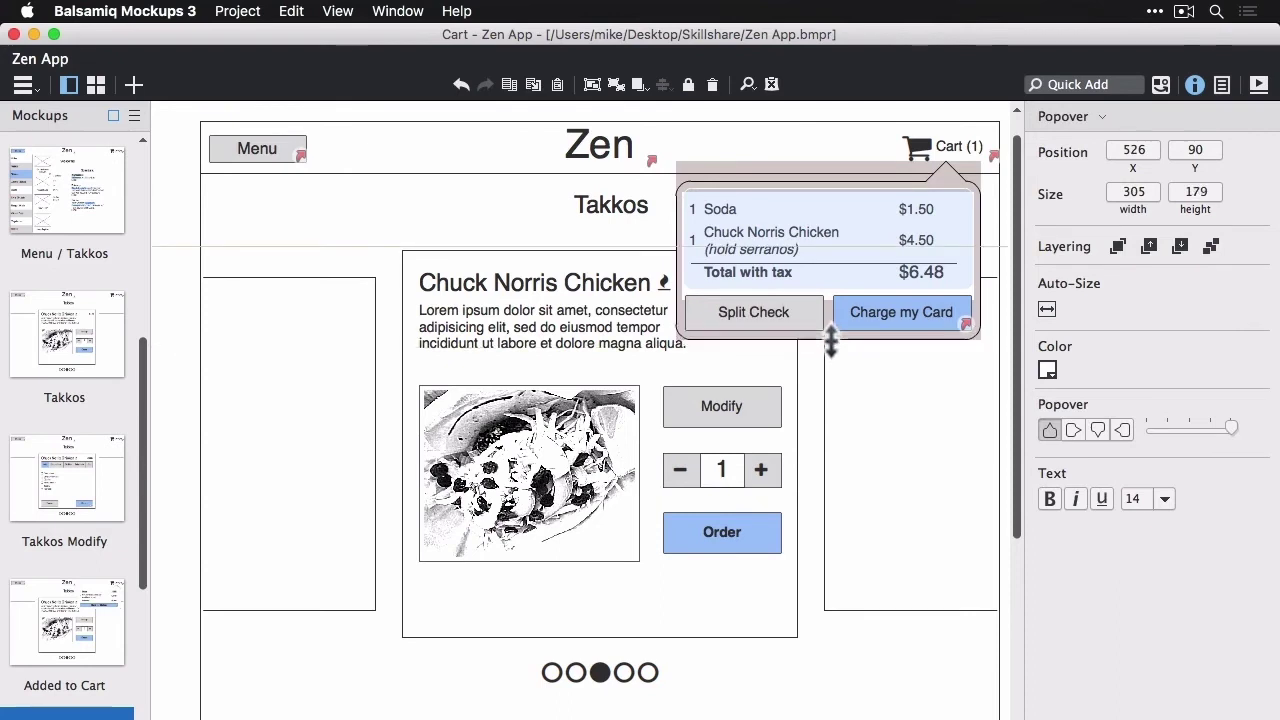
click(190, 595)
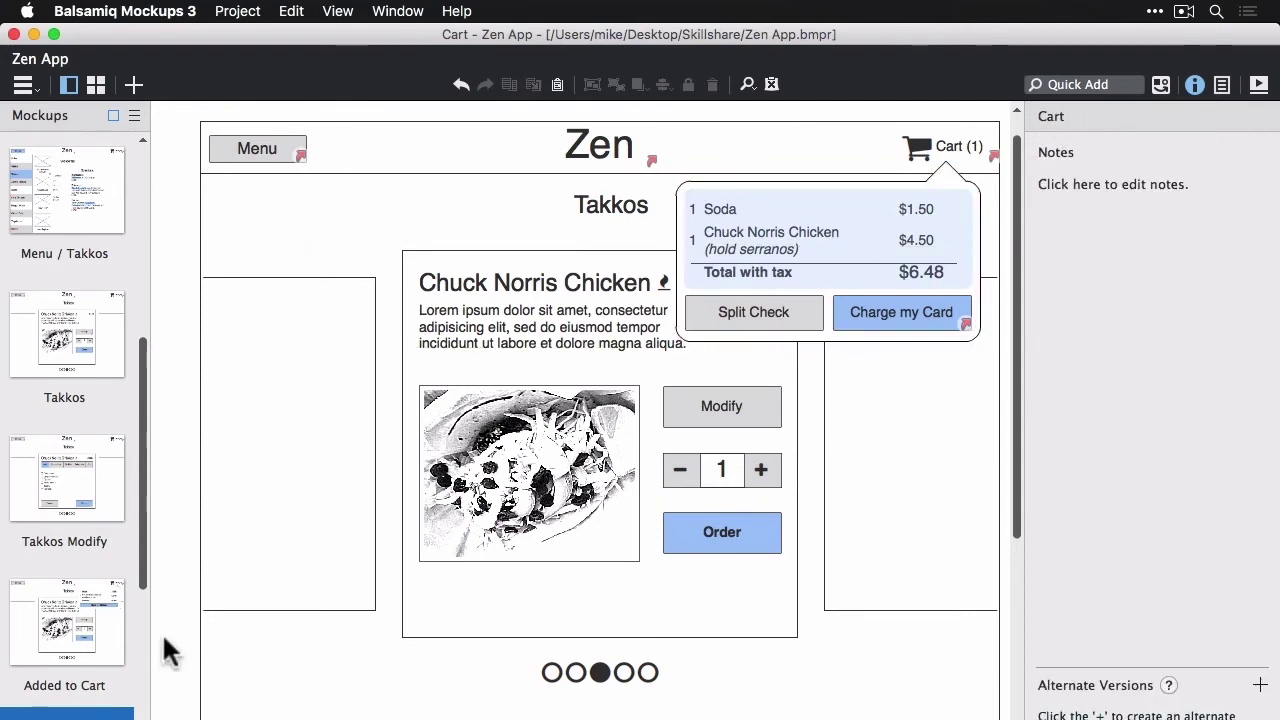
On Pay, centre the title and form block and move the Pay button right and down
scroll(30, 660, down, 5)
click(65, 490)
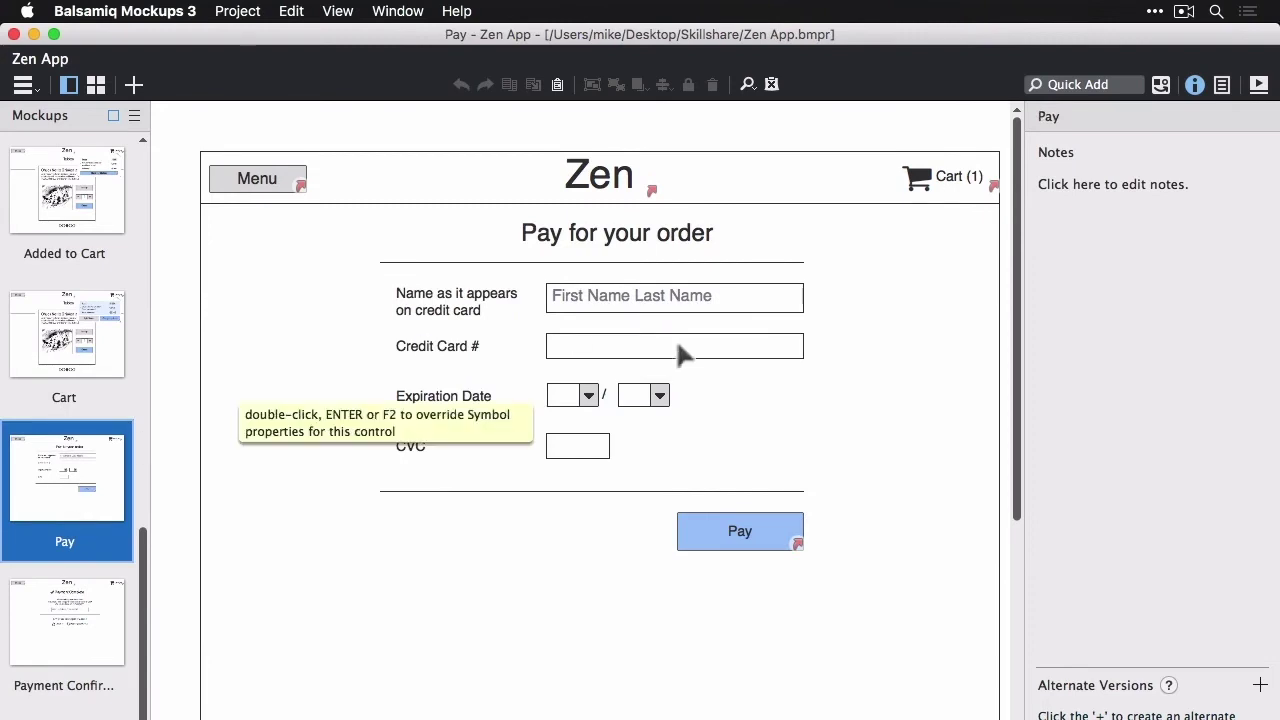
drag(863, 271, 323, 484)
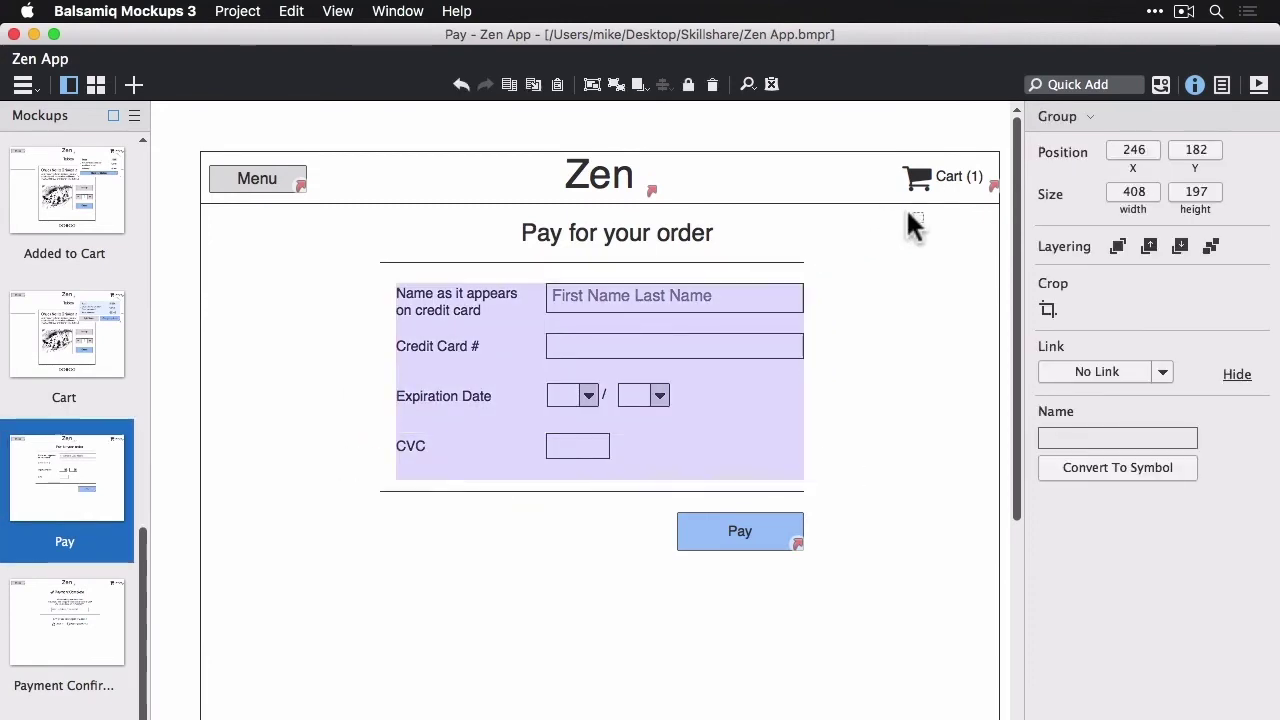
drag(913, 212, 184, 519)
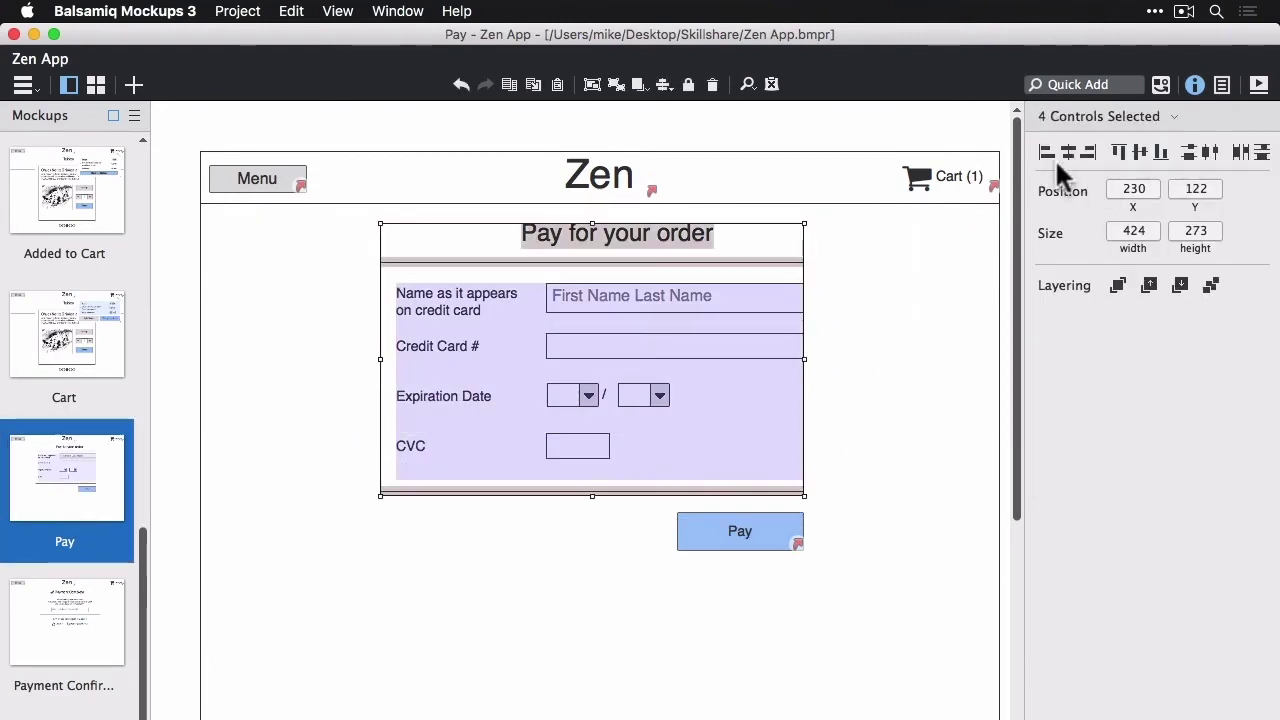
click(1068, 152)
drag(655, 404, 663, 407)
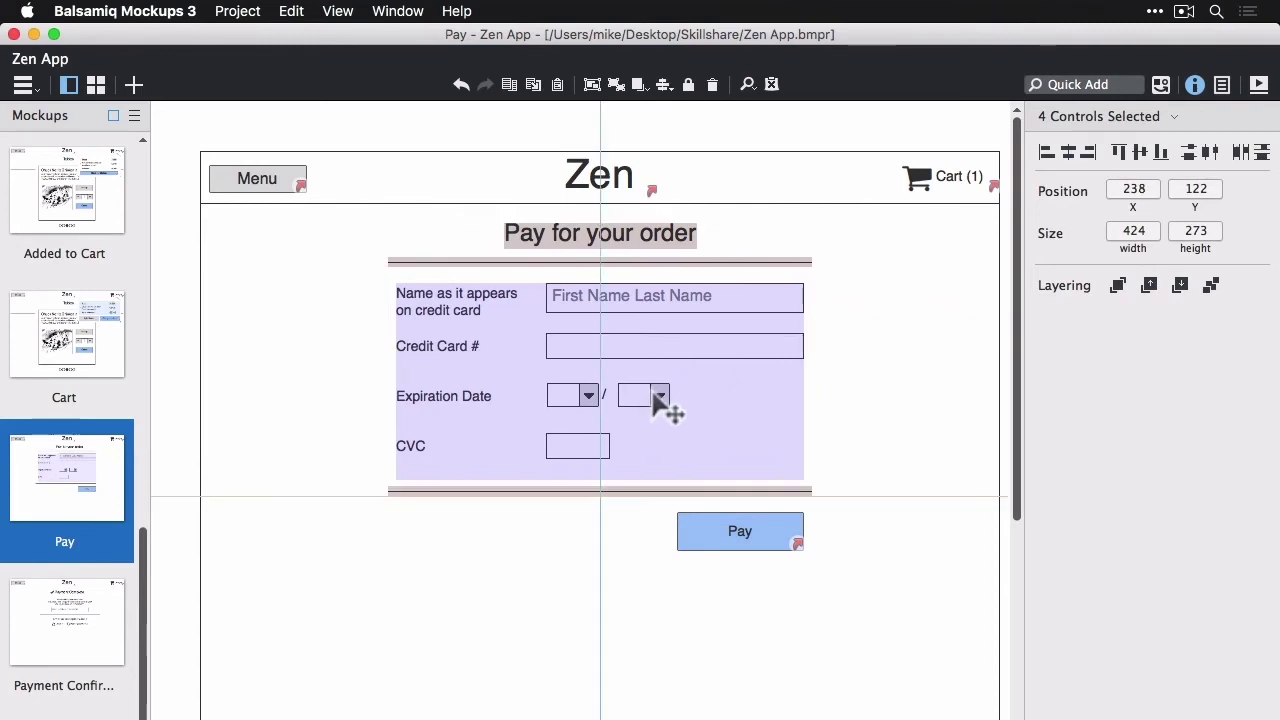
click(780, 594)
drag(740, 550, 748, 563)
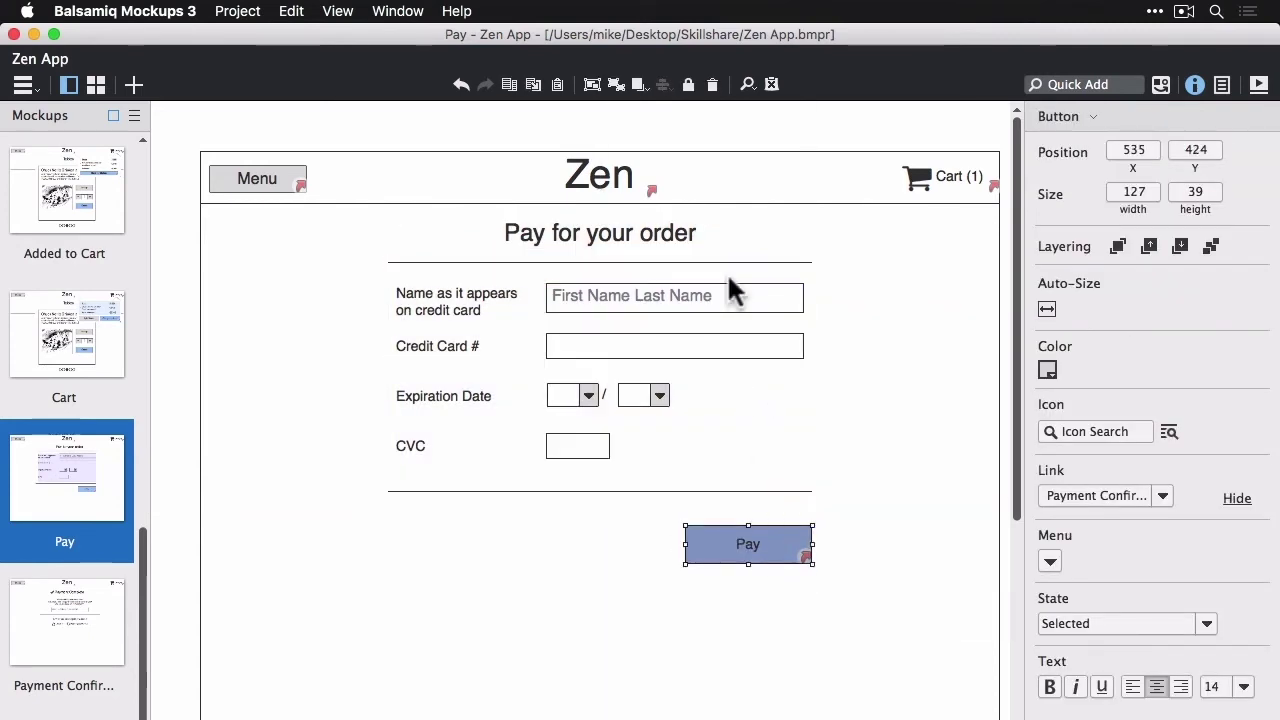
Select the App Template's full-page background and header rectangles
click(24, 86)
click(54, 157)
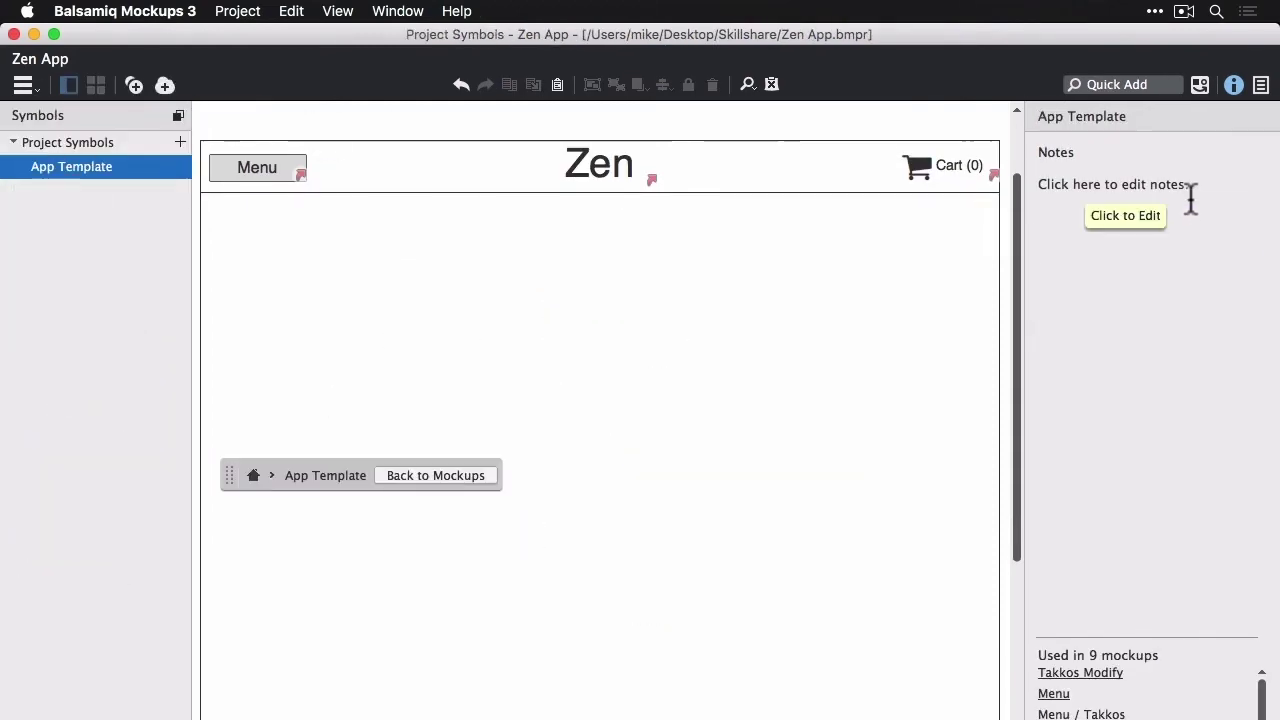
key(ctrl+a)
click(835, 268)
shift+click(815, 180)
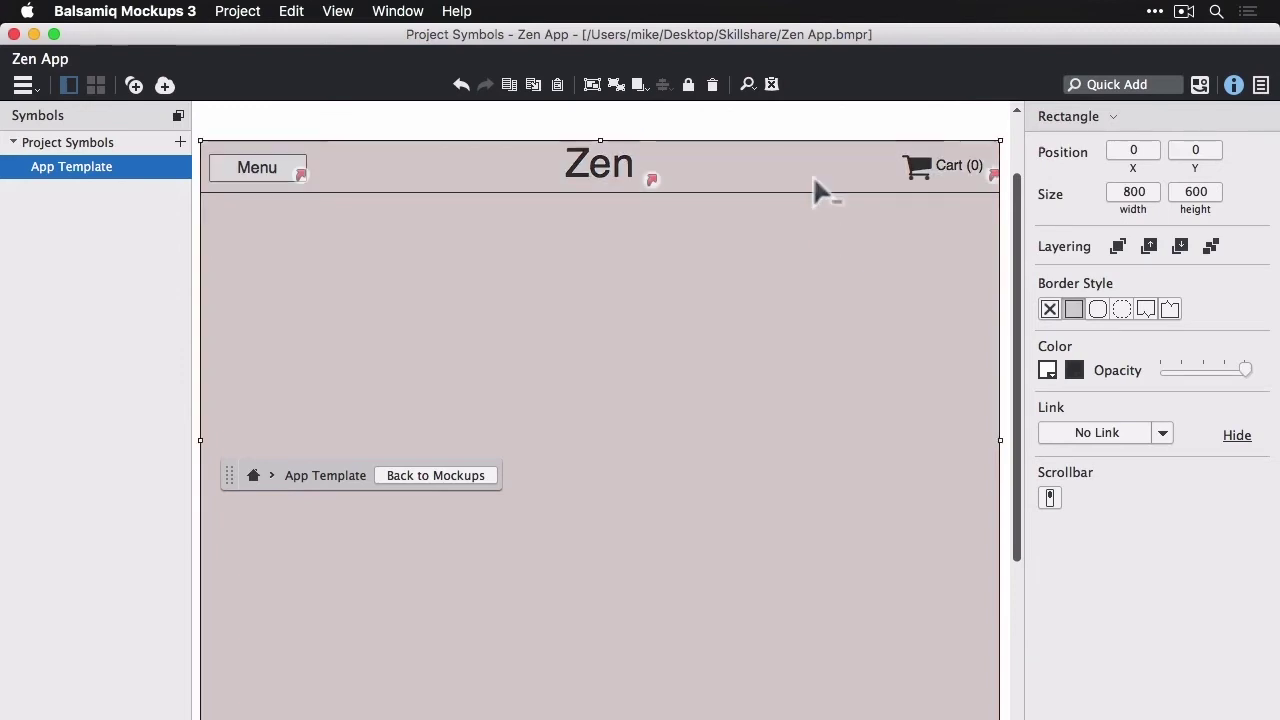
Fill both panels with gray, then go back to the Landing mockup
click(1047, 409)
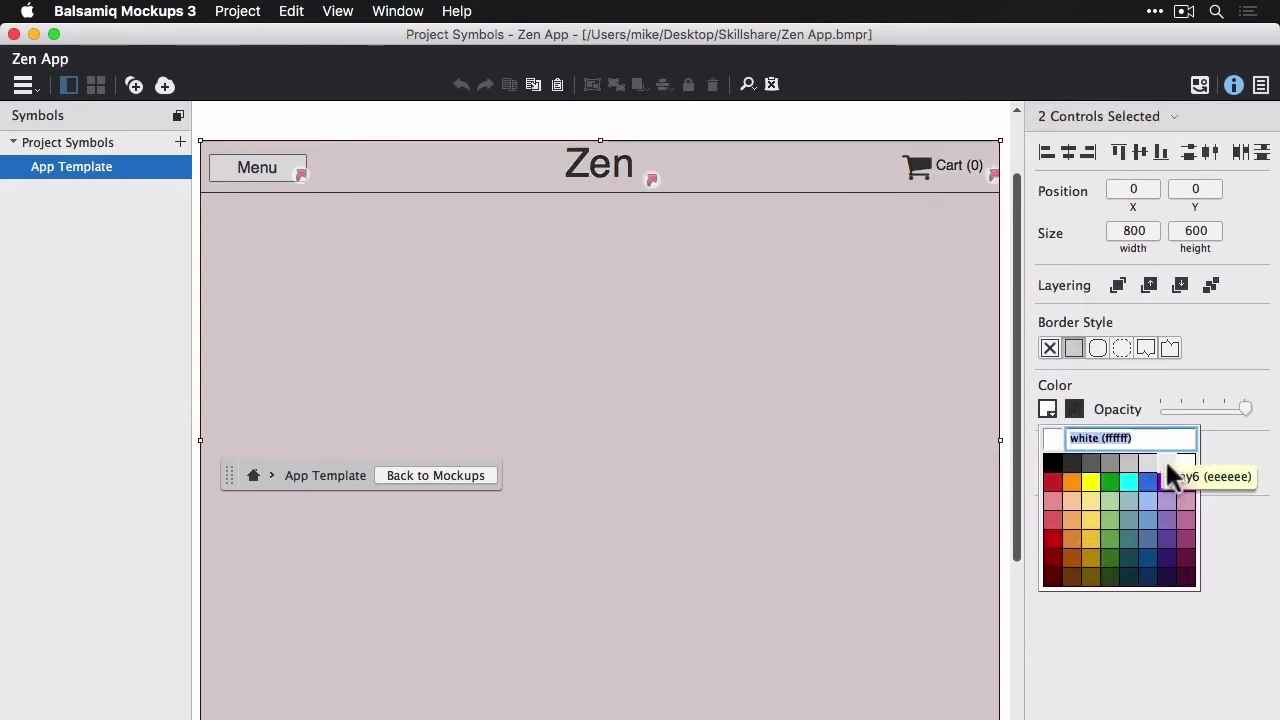
click(1165, 455)
click(1073, 408)
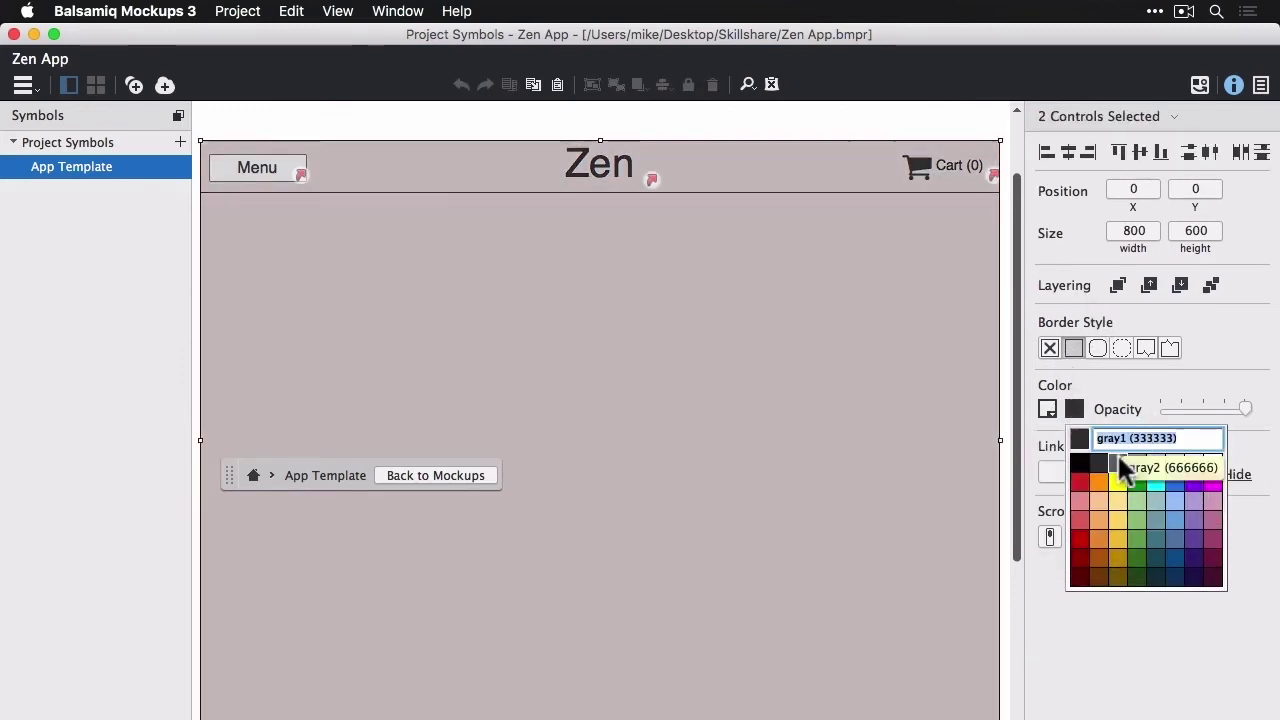
click(1131, 458)
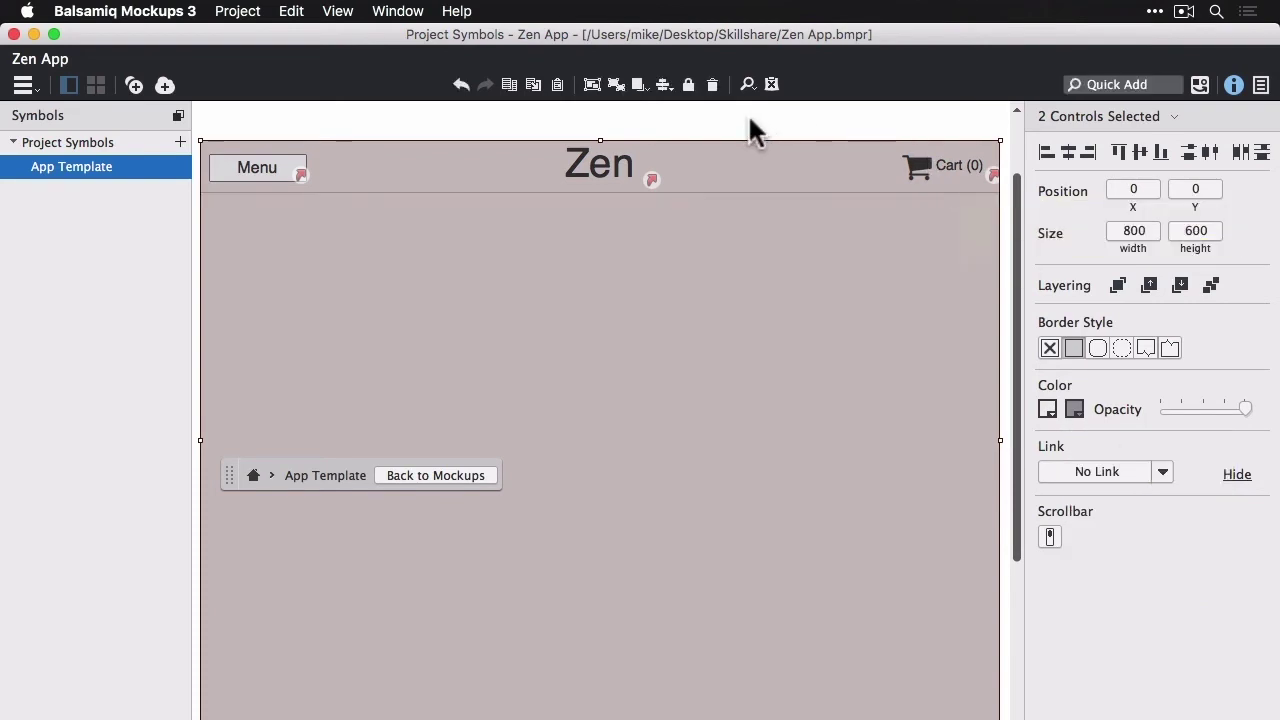
click(750, 118)
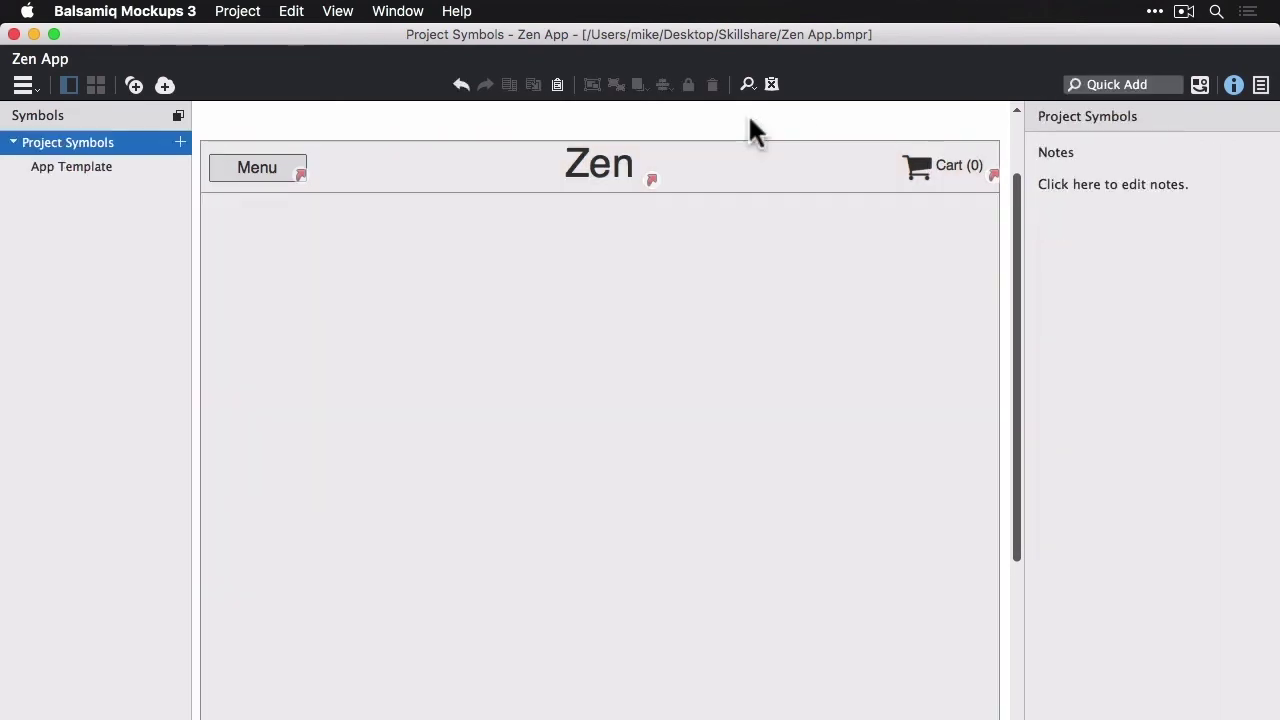
click(23, 85)
click(120, 190)
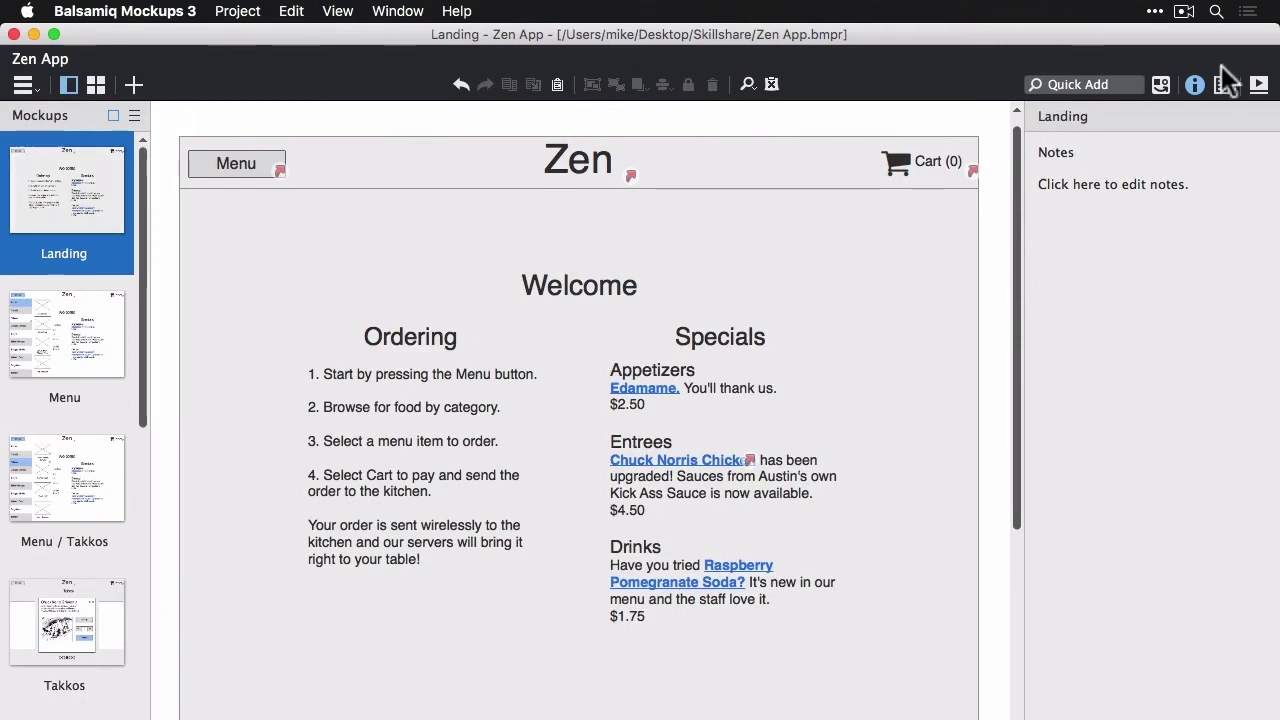
Filter the UI Library to Markup and place Callout 1 at Landing's top-left
click(1160, 84)
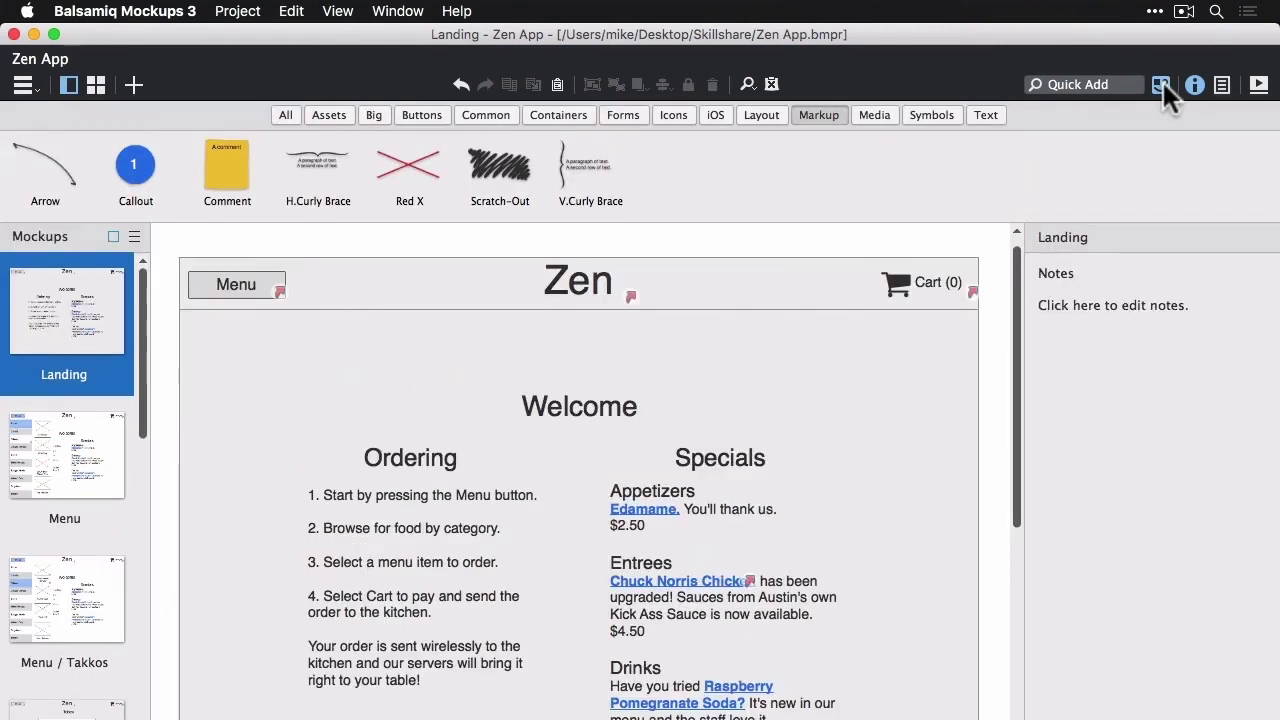
click(1162, 84)
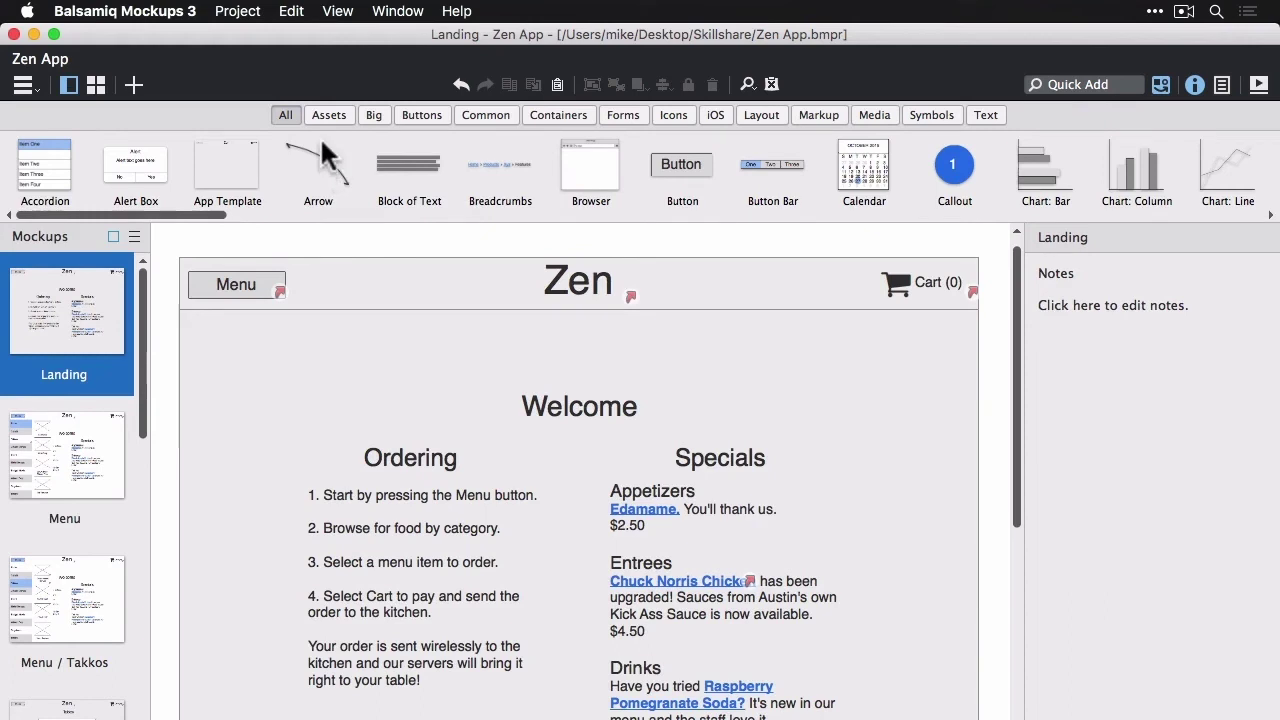
click(810, 115)
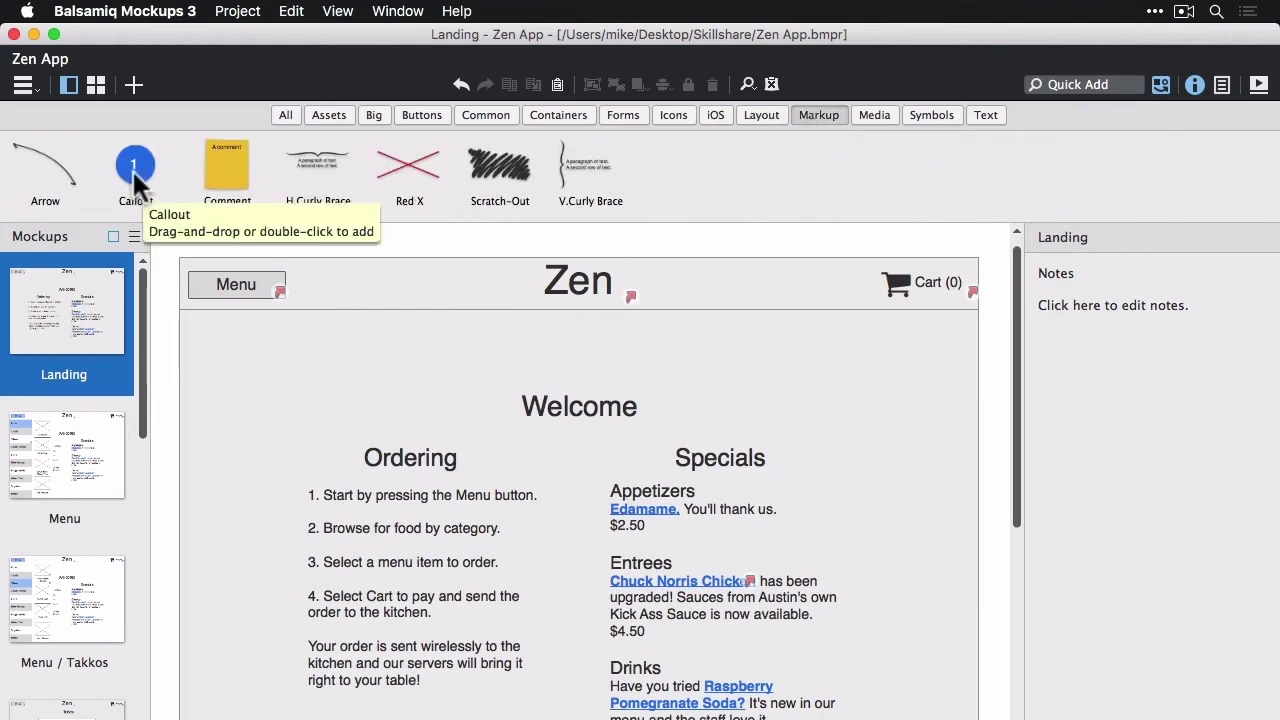
mouse_move(133, 171)
mouse_down()
mouse_move(163, 300)
mouse_move(182, 284)
mouse_up()
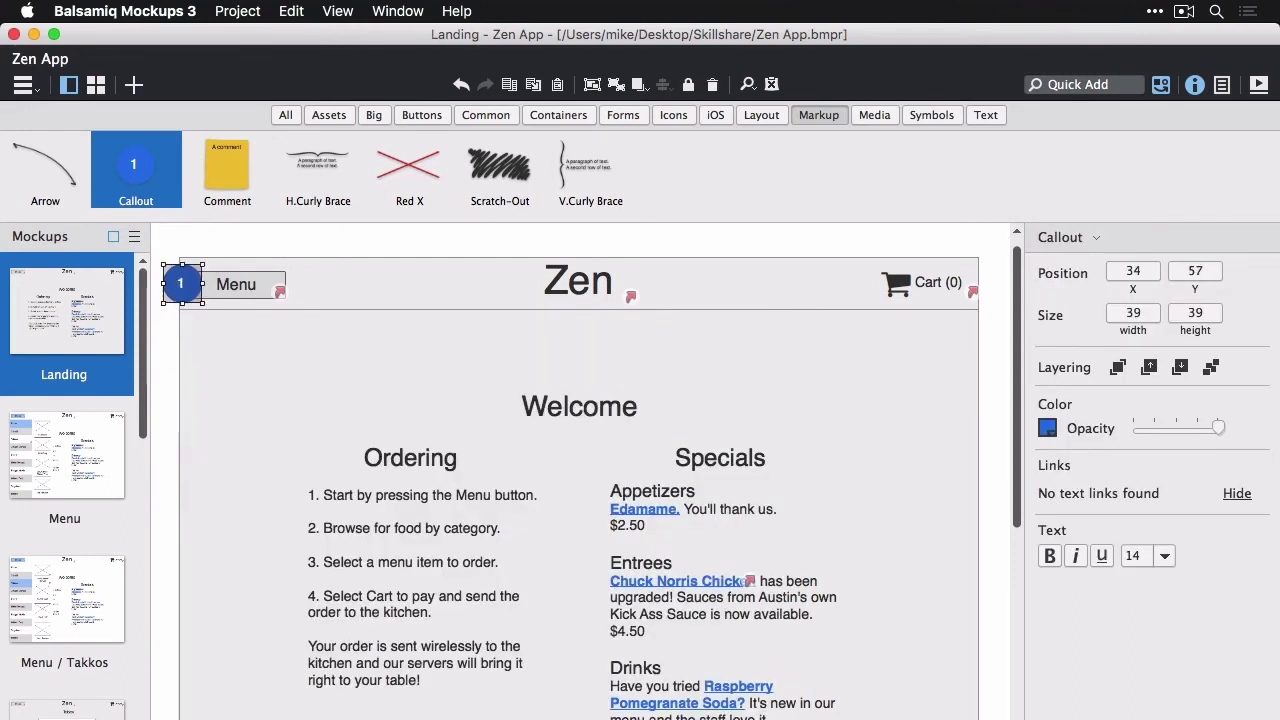
key(Escape)
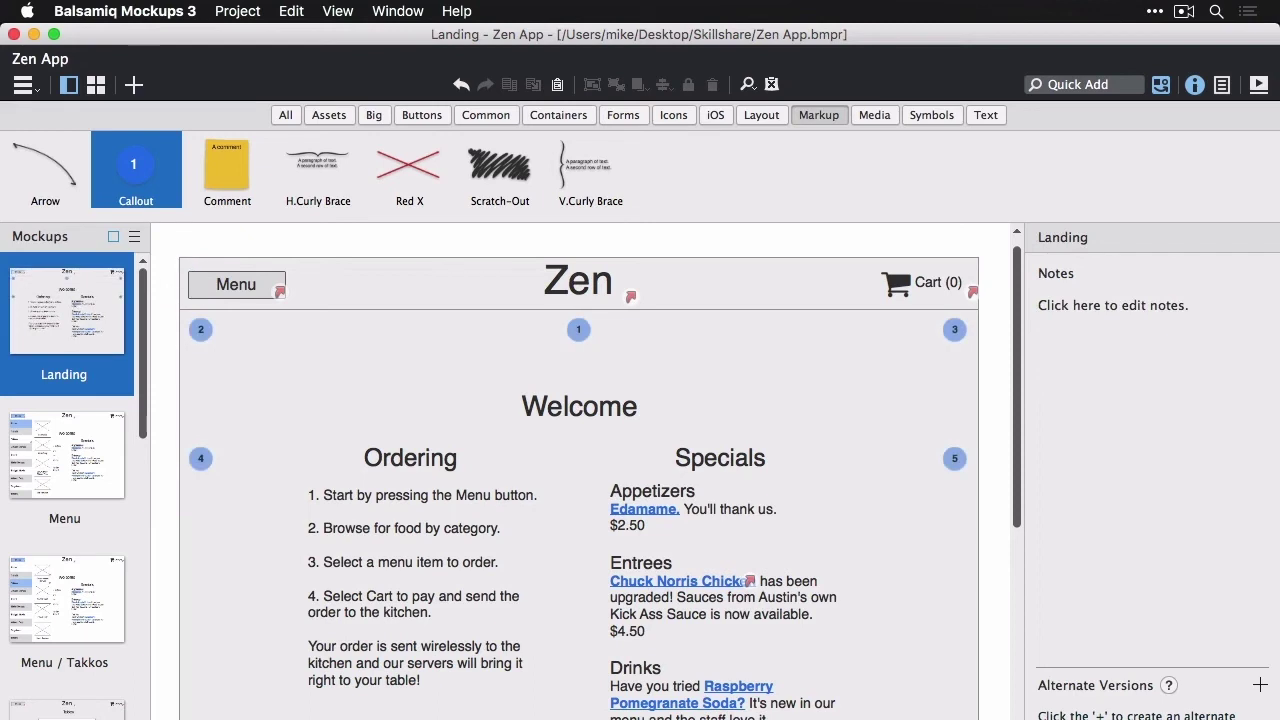
Paste the Logo, Menu, Cart, Welcome and Specials notes, then hide and reshow markup
click(1160, 86)
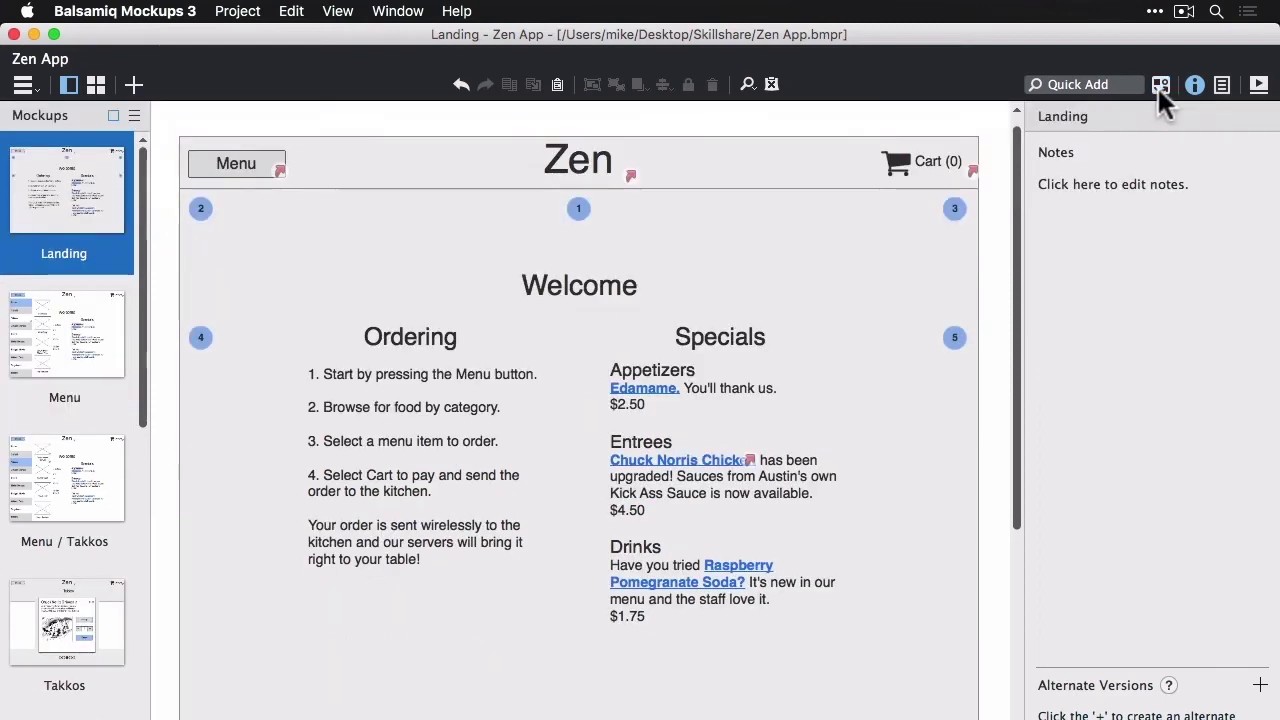
click(1117, 188)
right_click(1117, 192)
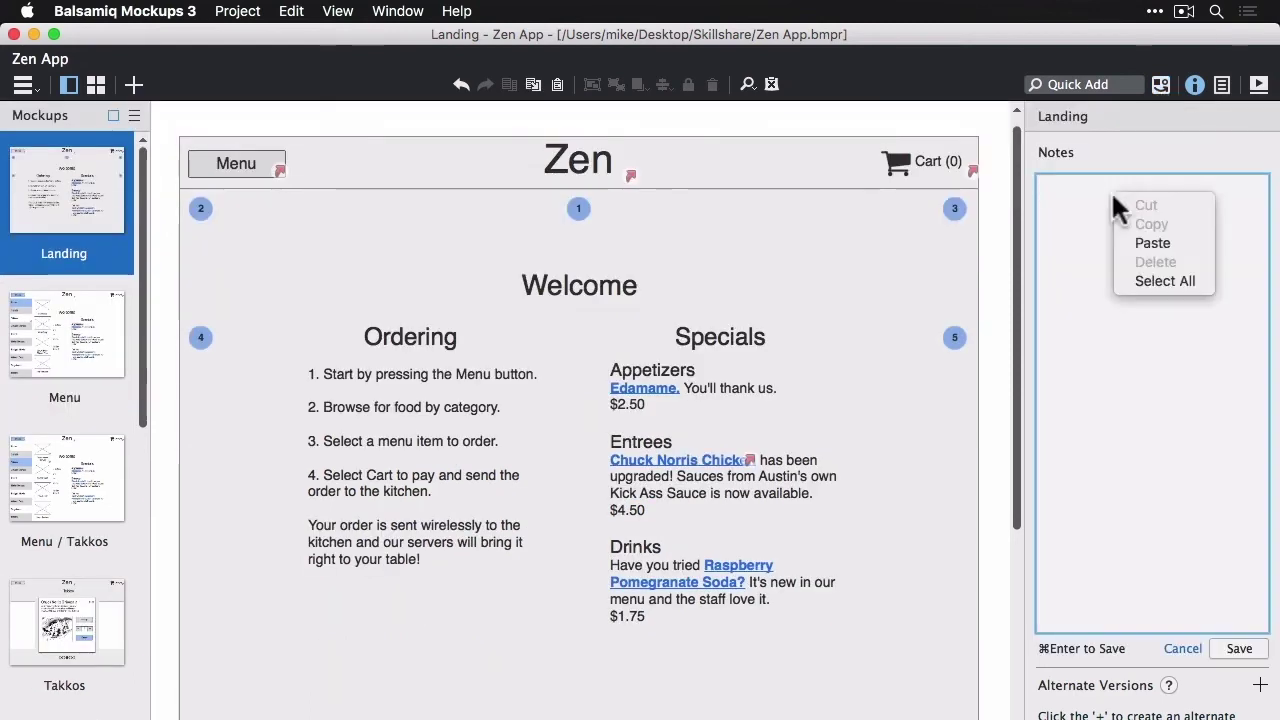
click(1158, 245)
click(990, 335)
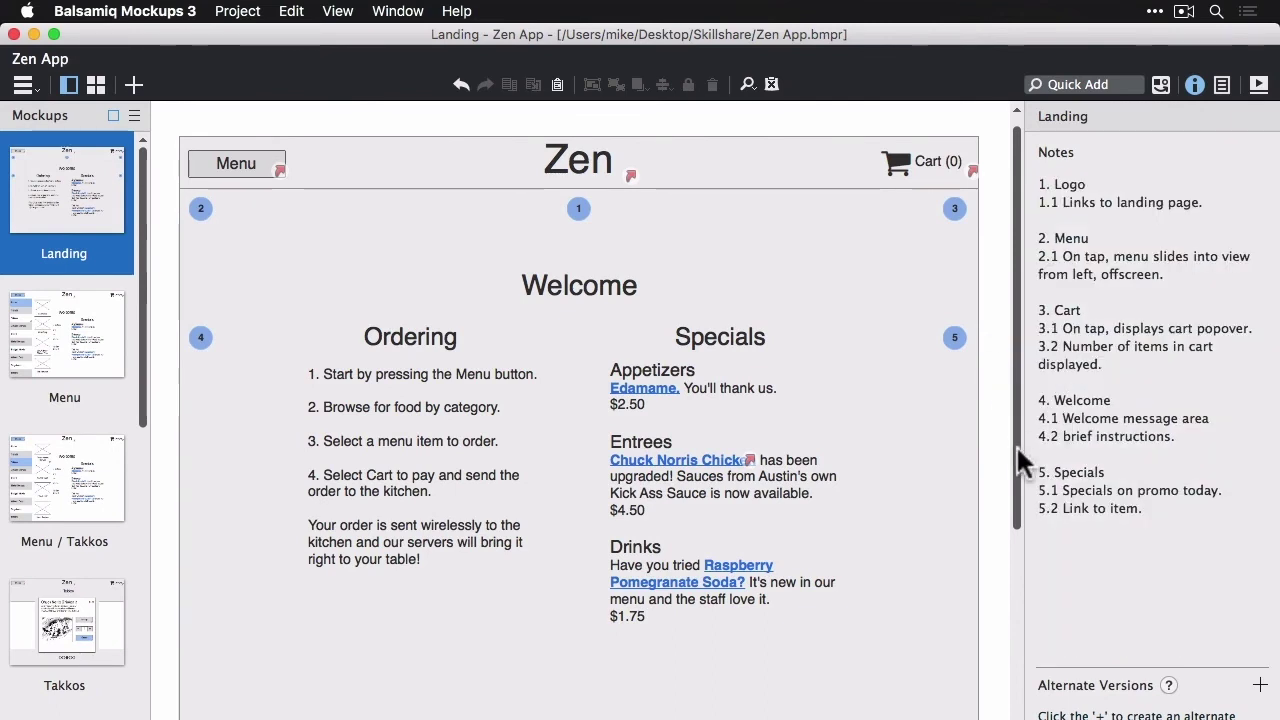
click(773, 82)
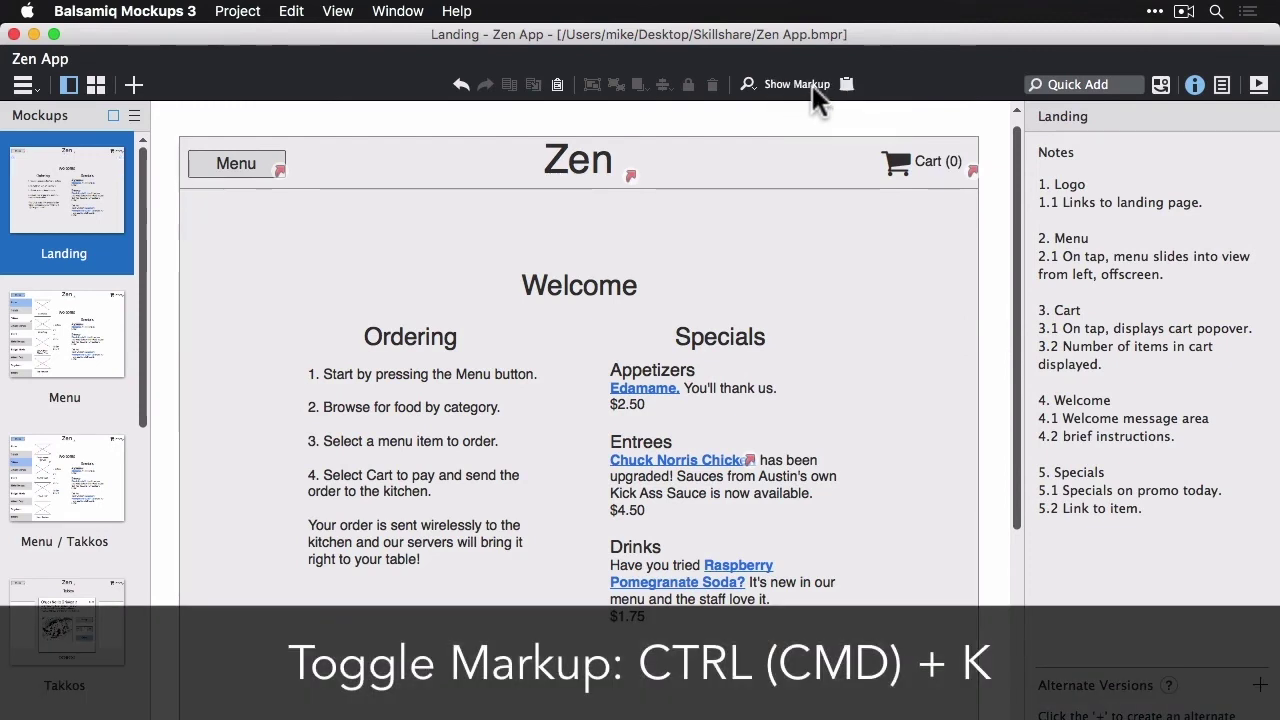
click(811, 83)
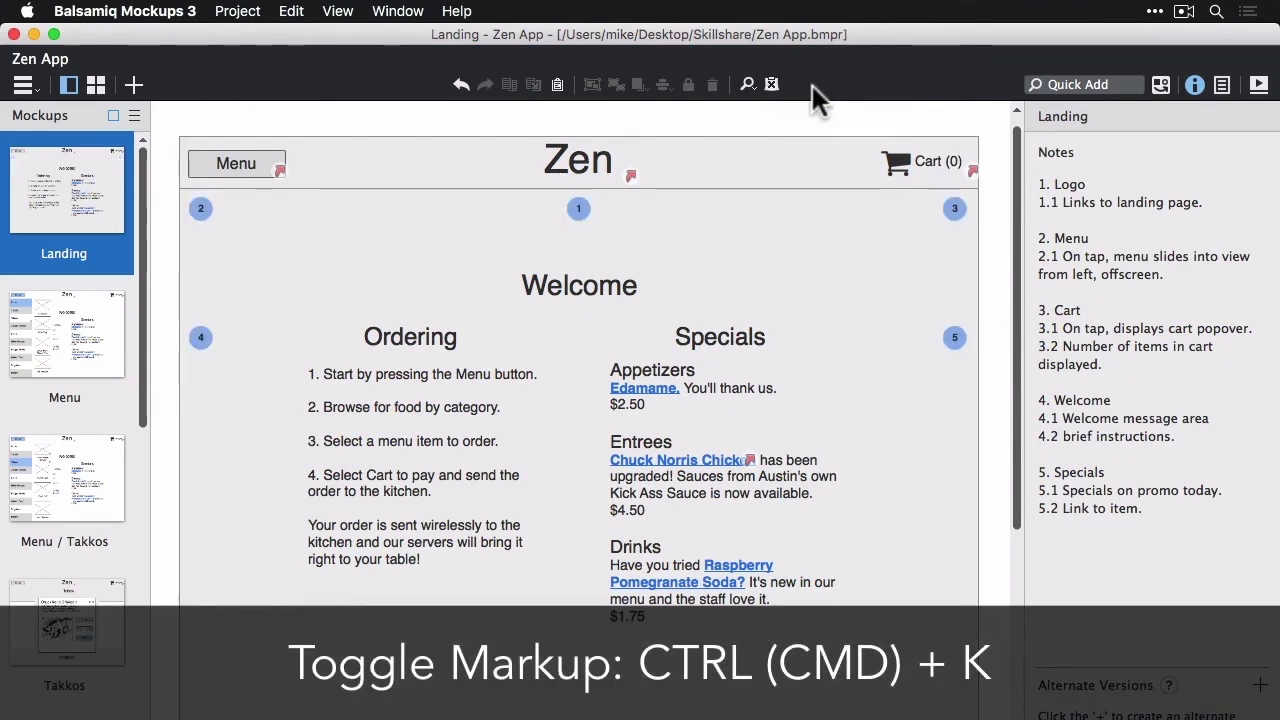
Present Landing full screen, check its notes, leave markup off and hide the toolbar
click(1258, 84)
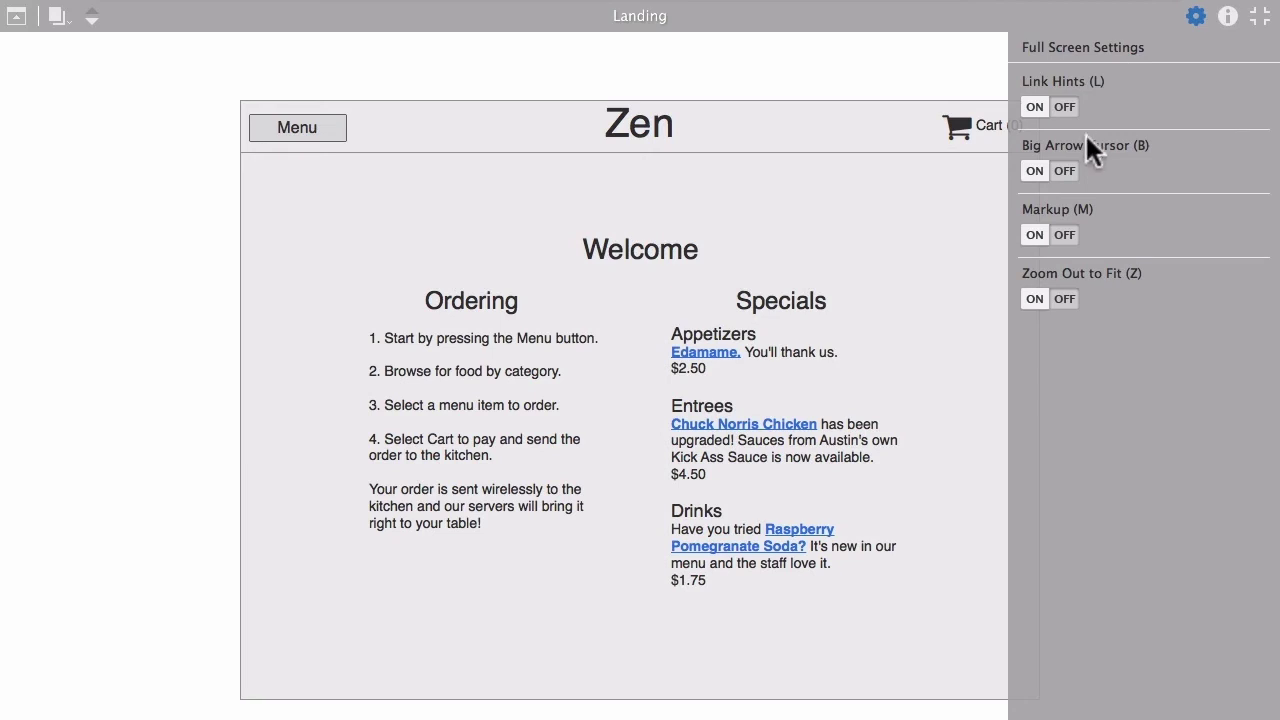
click(1228, 16)
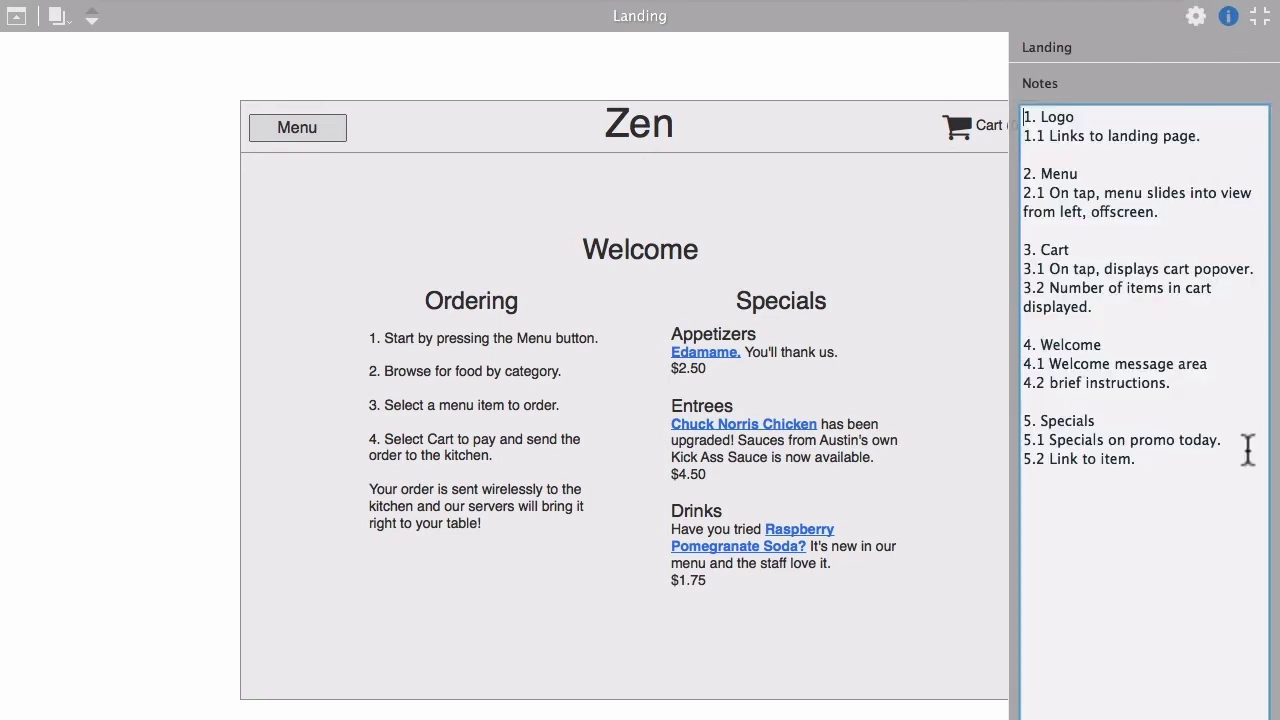
click(1195, 16)
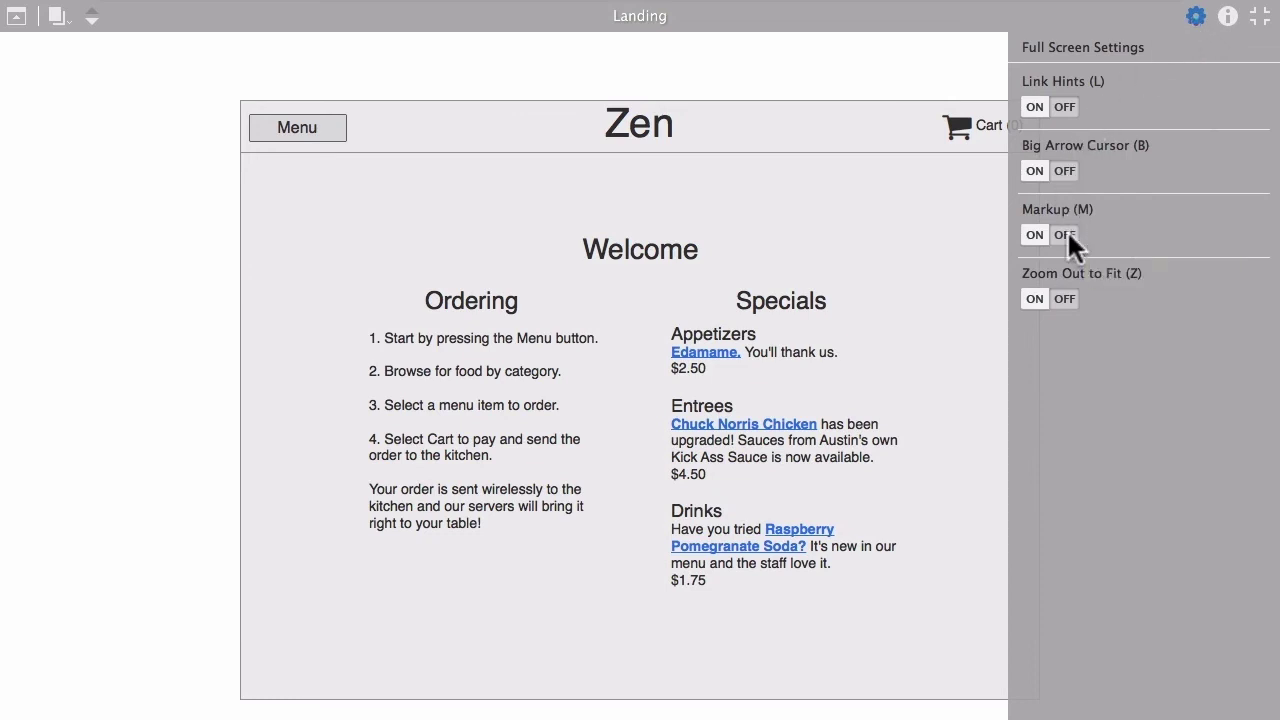
click(1034, 231)
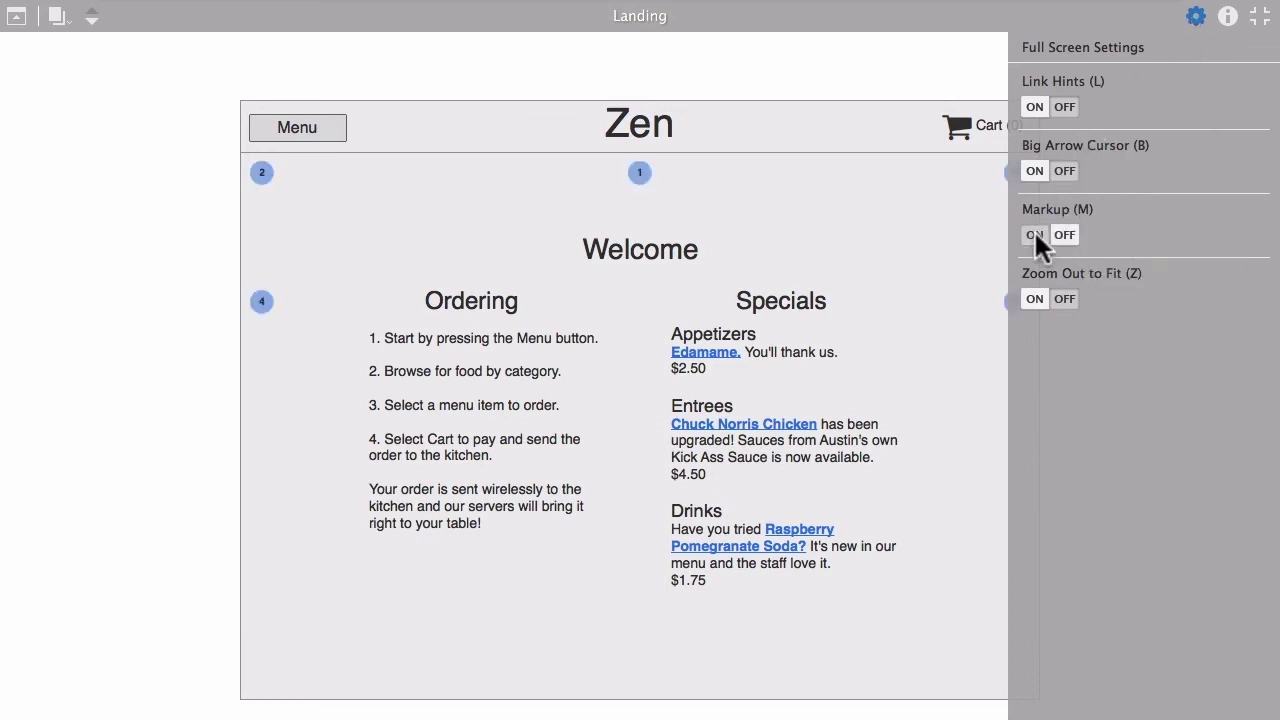
click(1062, 227)
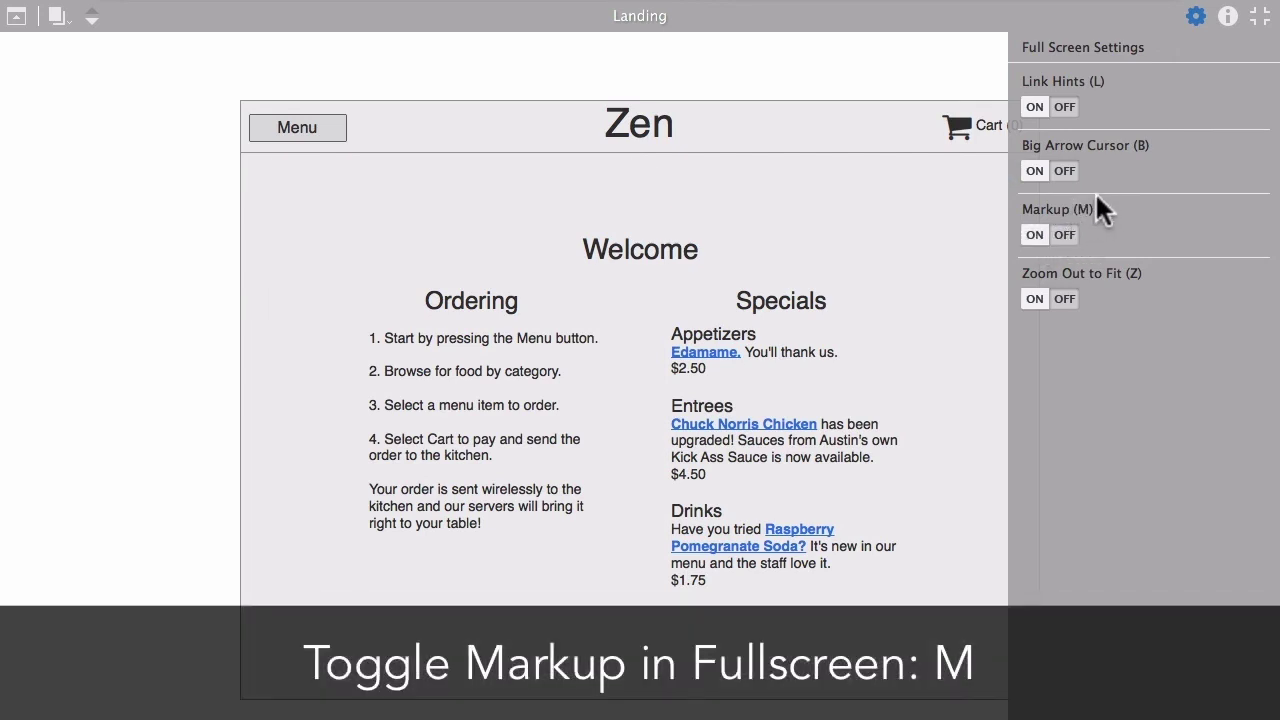
click(15, 18)
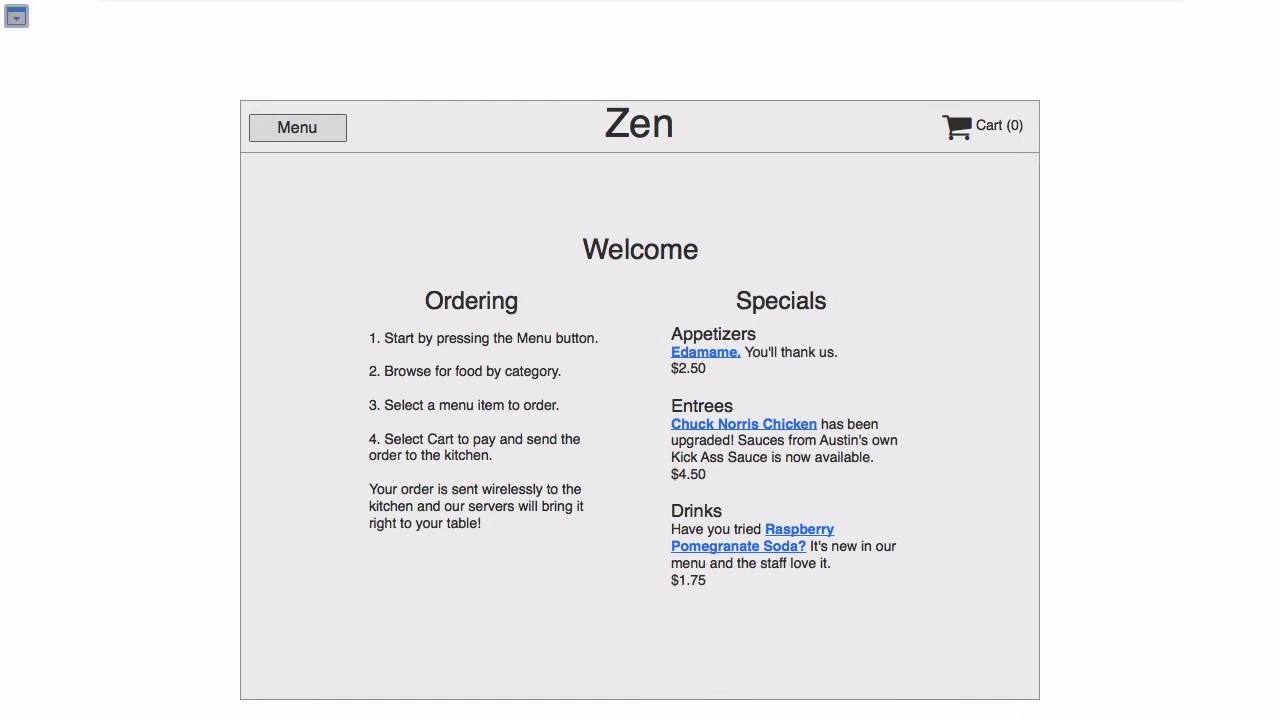
key(m)
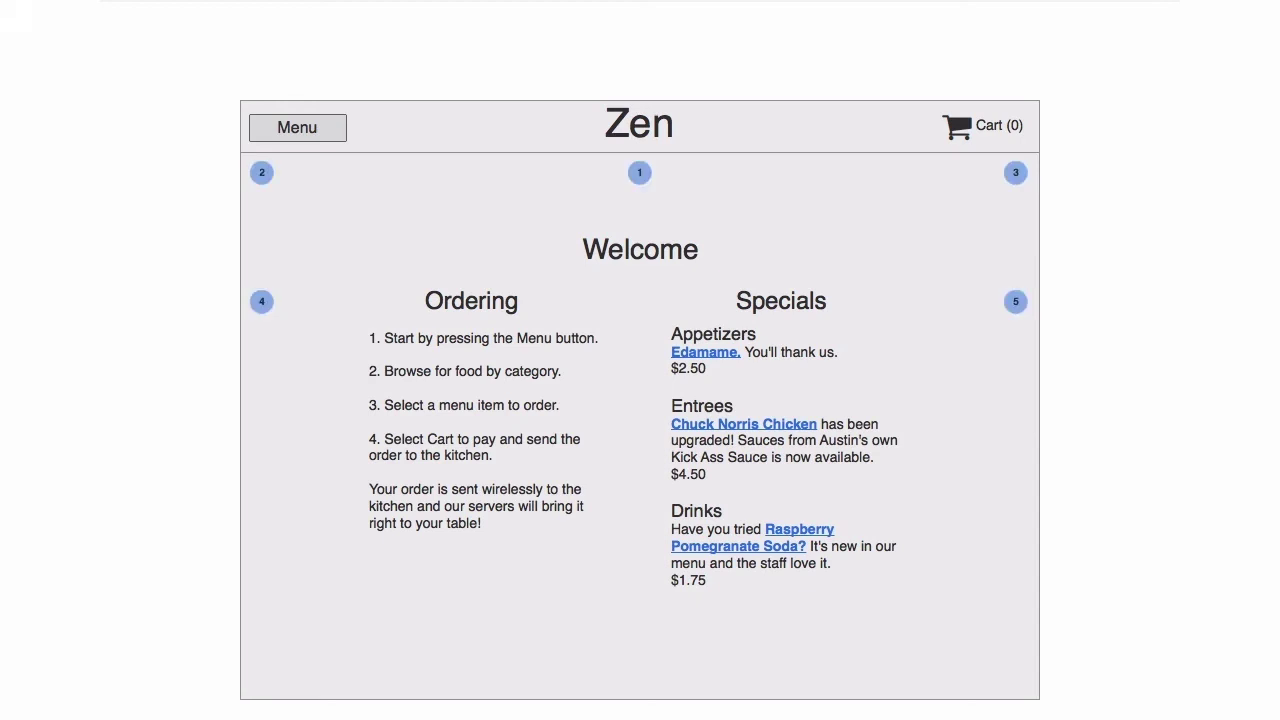
click(315, 137)
click(292, 292)
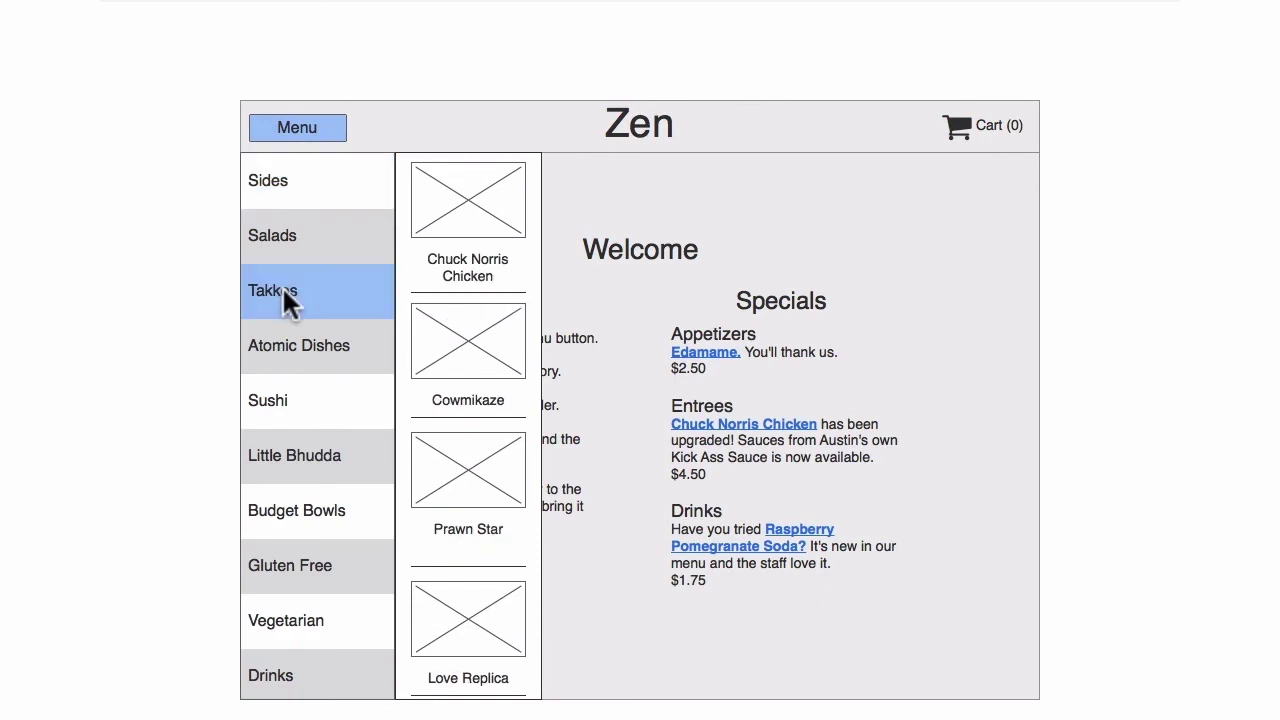
click(478, 213)
click(802, 393)
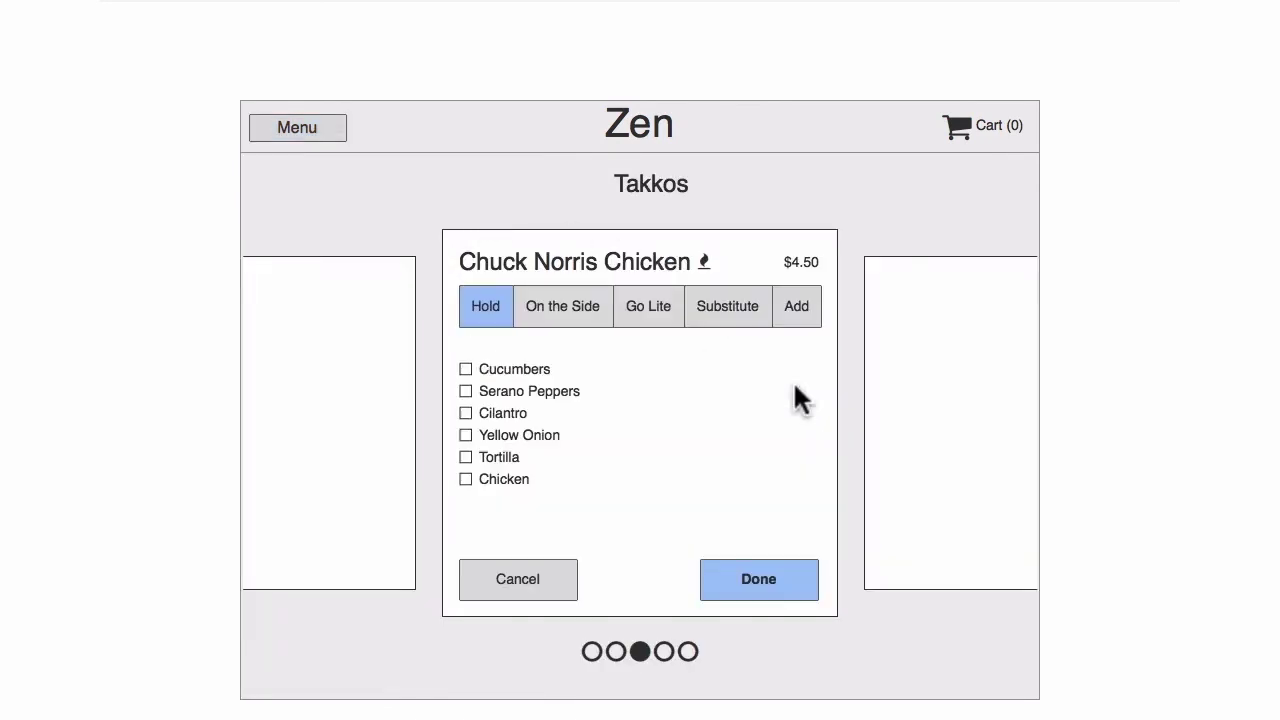
click(810, 590)
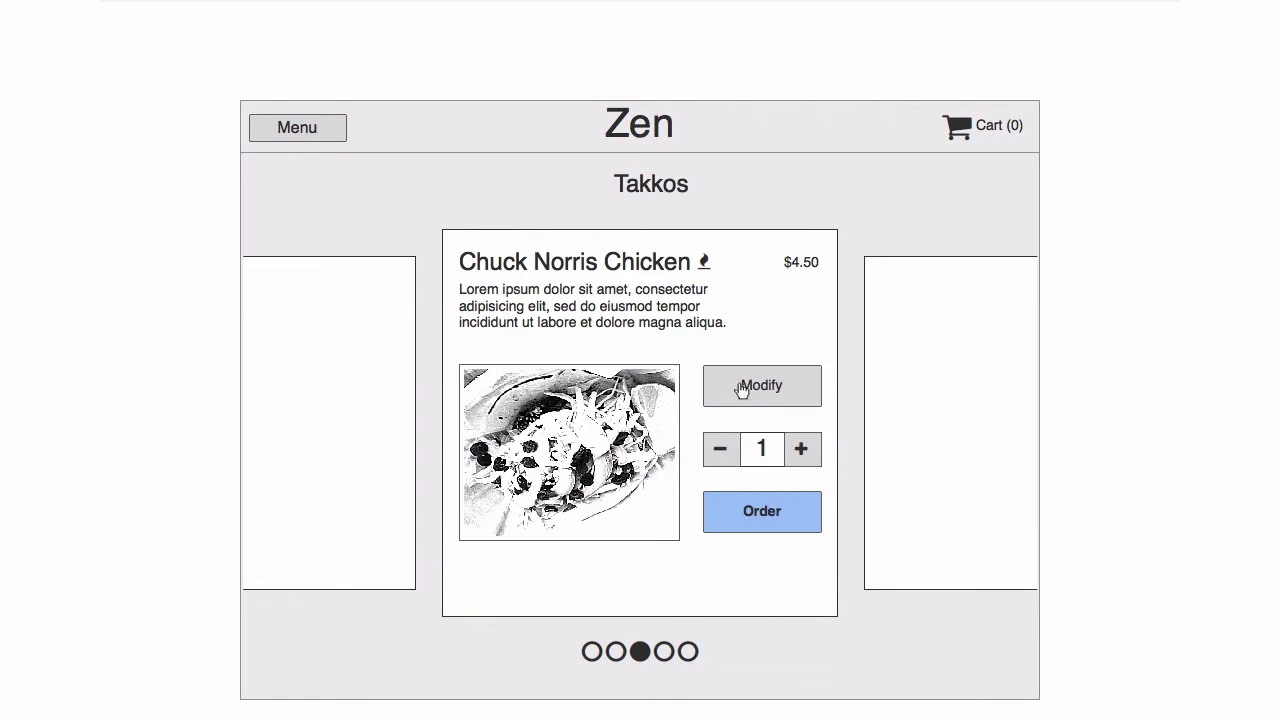
click(752, 528)
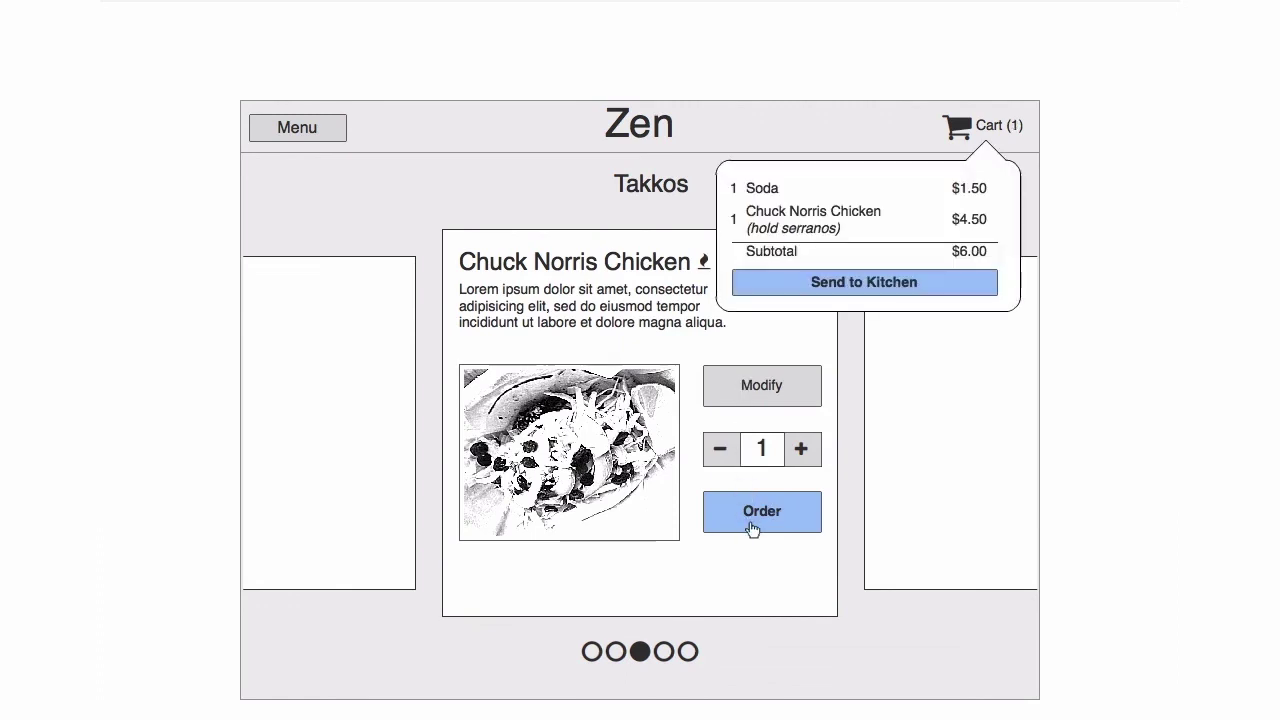
click(957, 280)
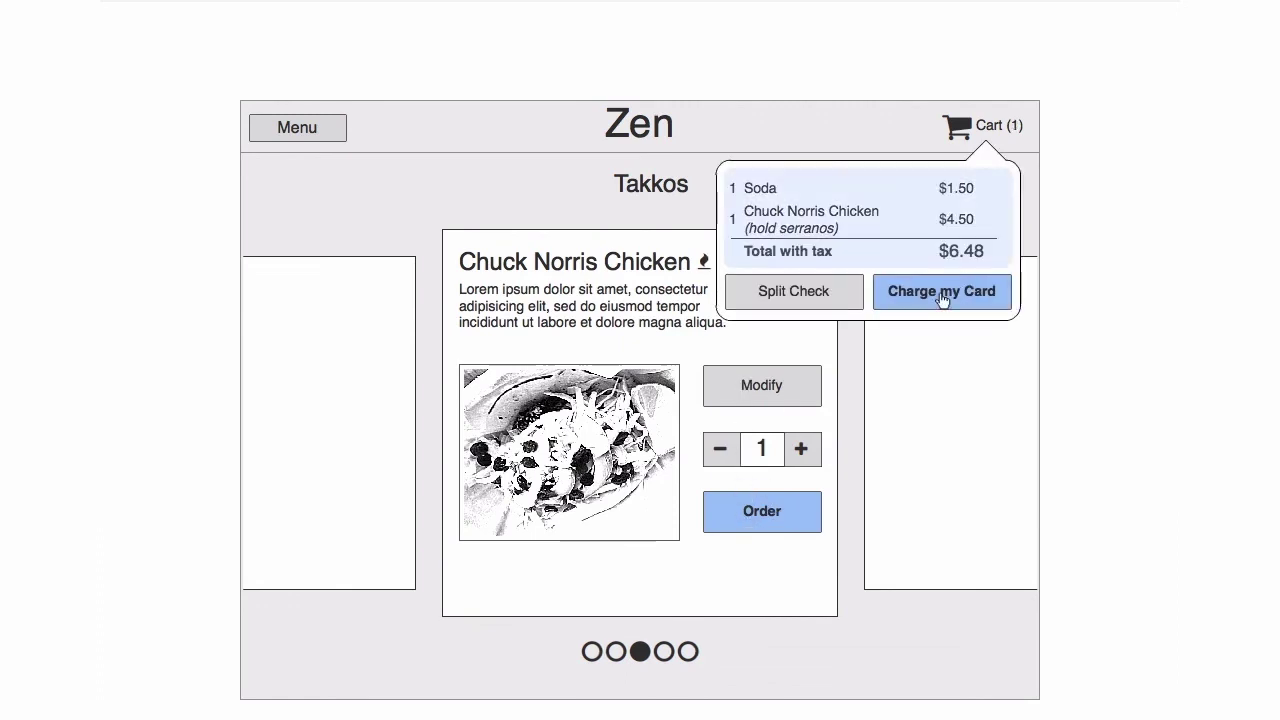
click(941, 299)
click(830, 486)
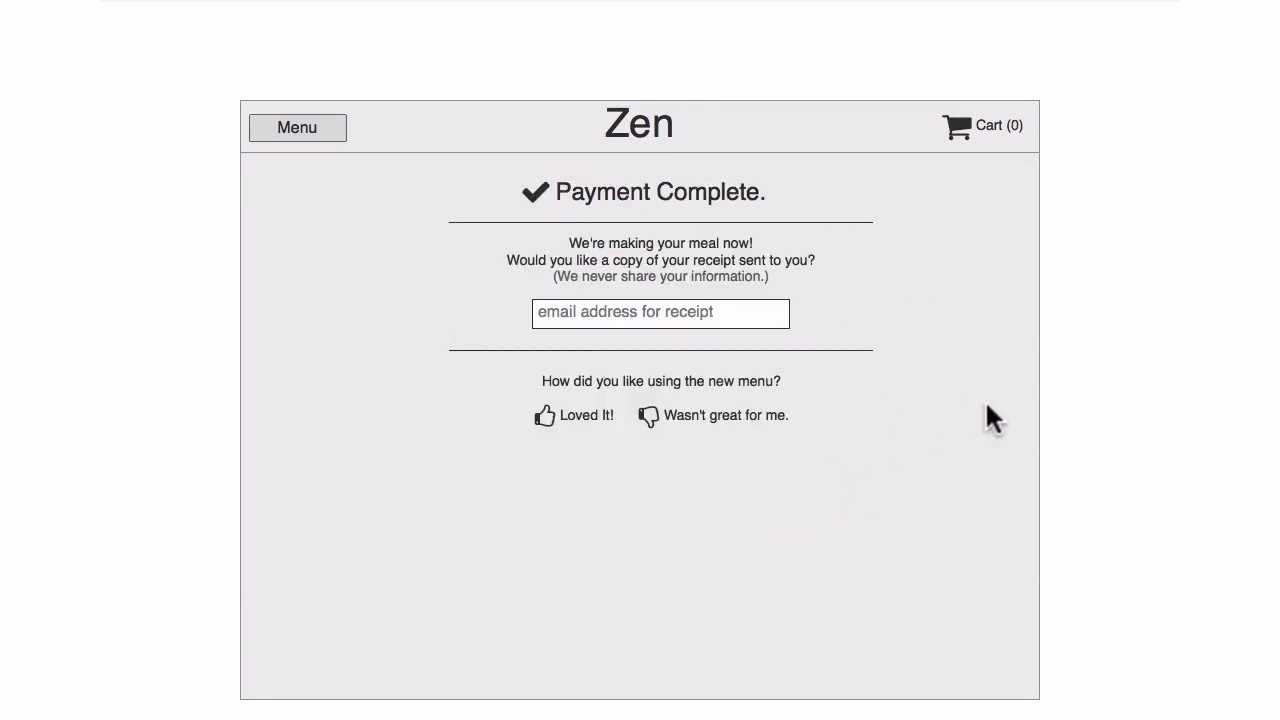
click(622, 130)
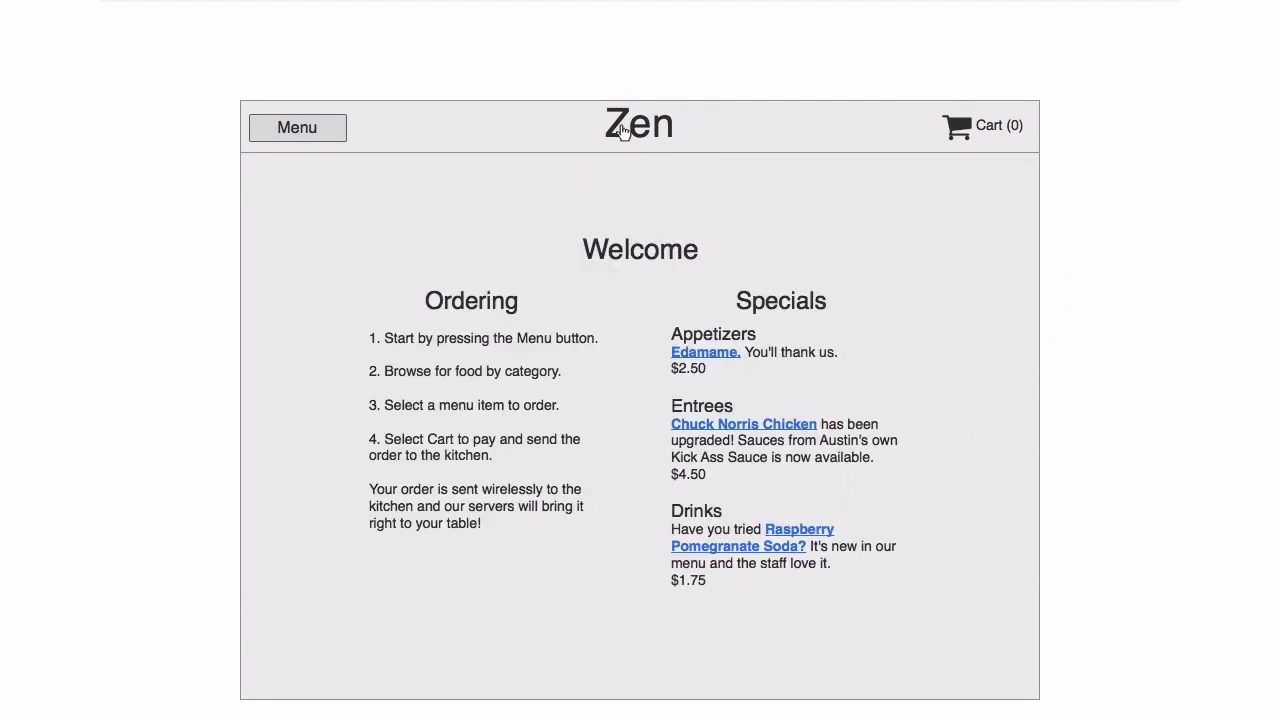